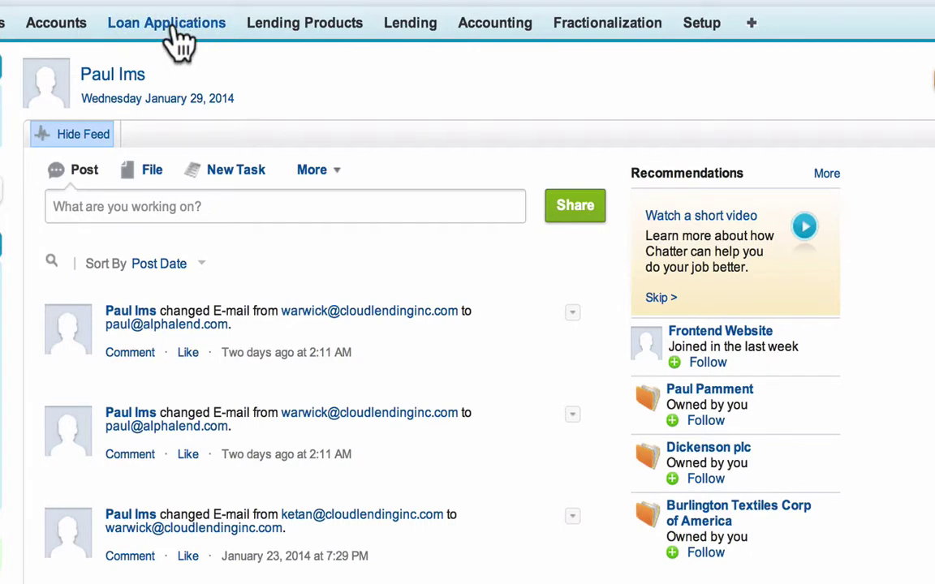
Start a new record in Loan Applications
left_click(174, 32)
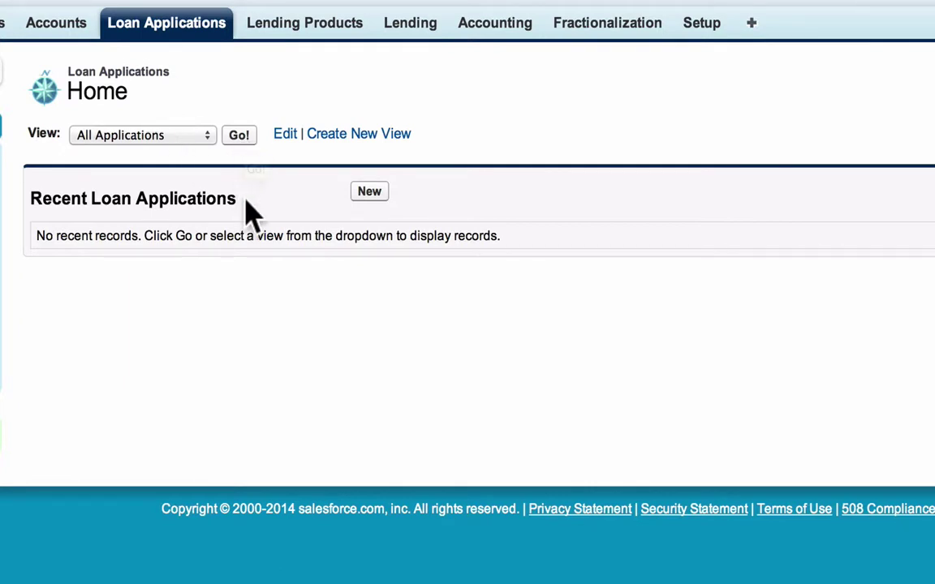
left_click(369, 195)
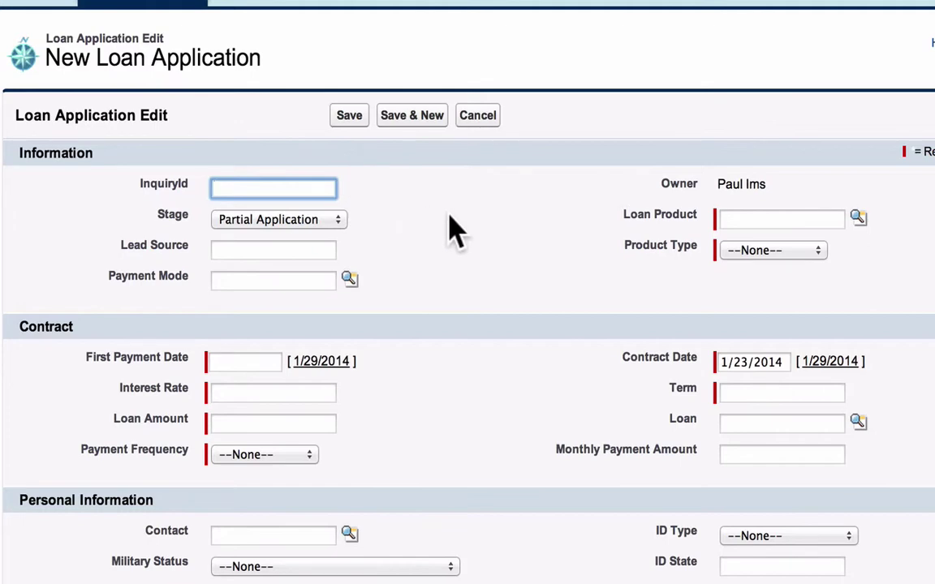
Look through the sections of the blank loan application form, from Information down to Reference Information
scroll(453, 231, "down", 3)
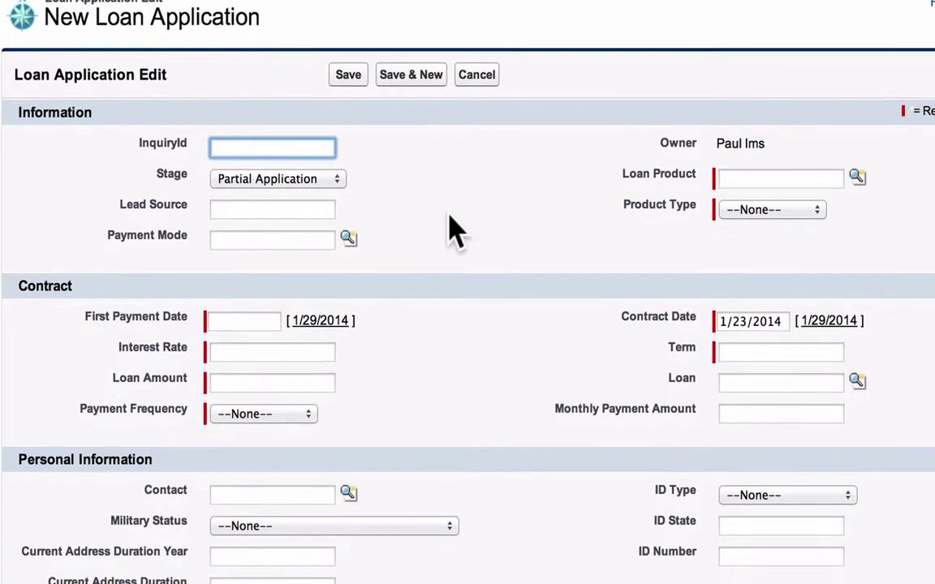
scroll(453, 232, "down", 4)
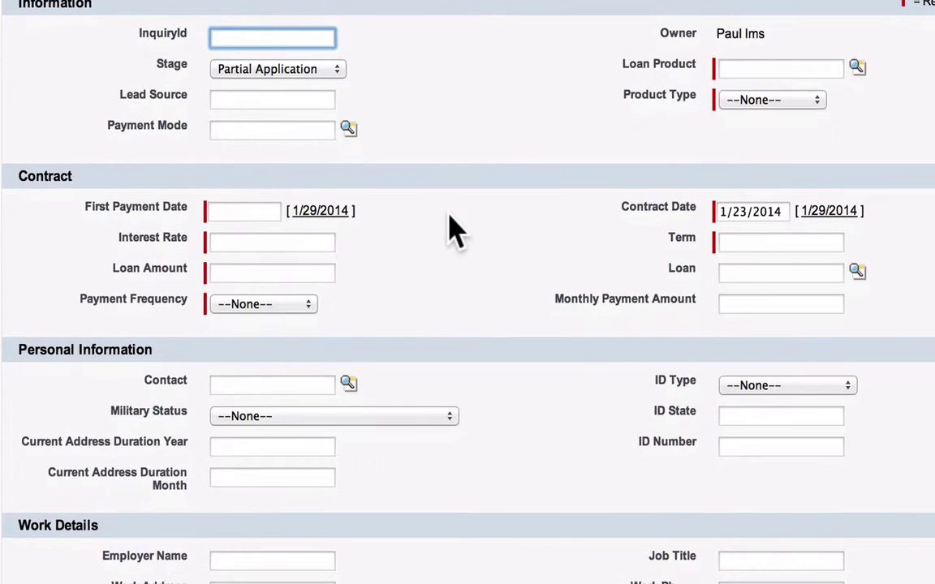
scroll(453, 231, "down", 1)
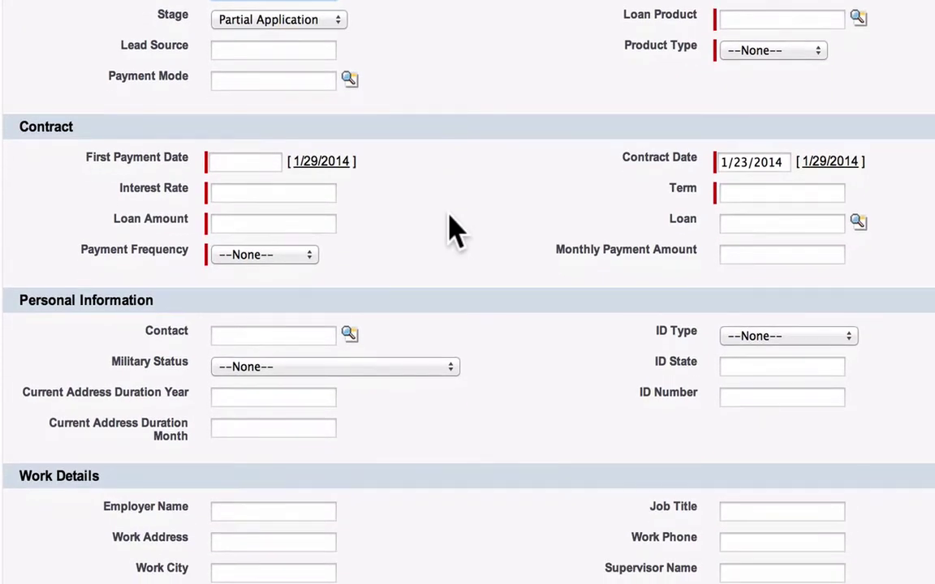
scroll(453, 231, "down", 5)
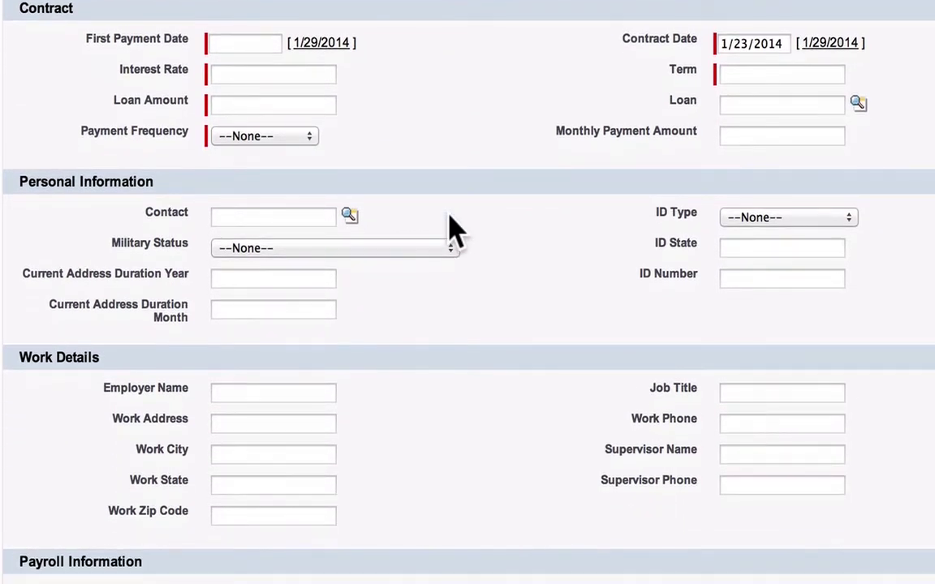
scroll(453, 231, "down", 4)
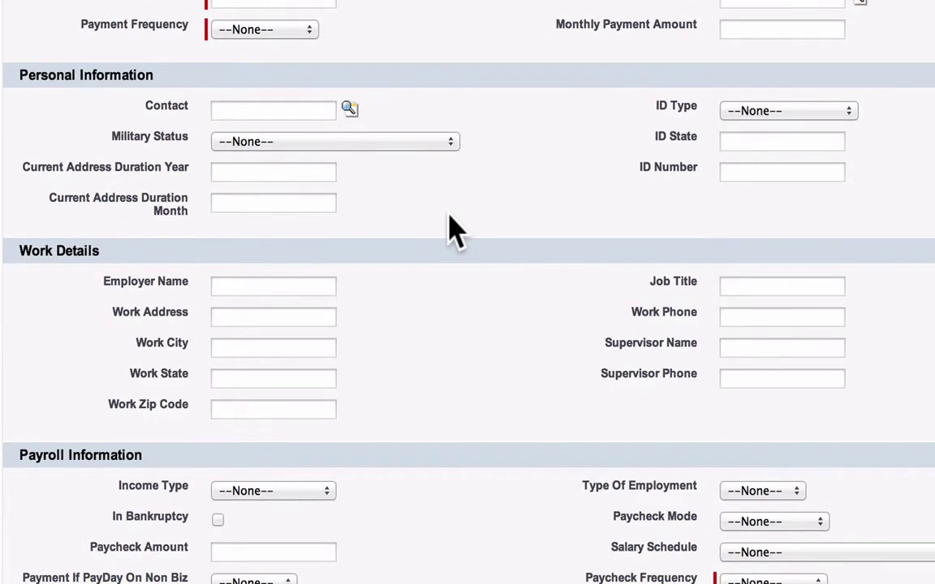
scroll(453, 231, "down", 7)
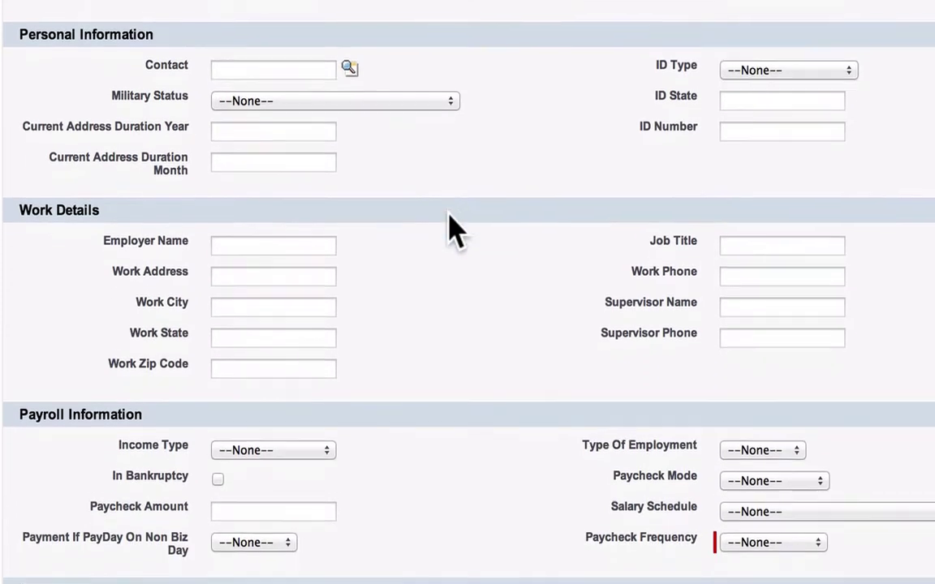
scroll(453, 231, "down", 8)
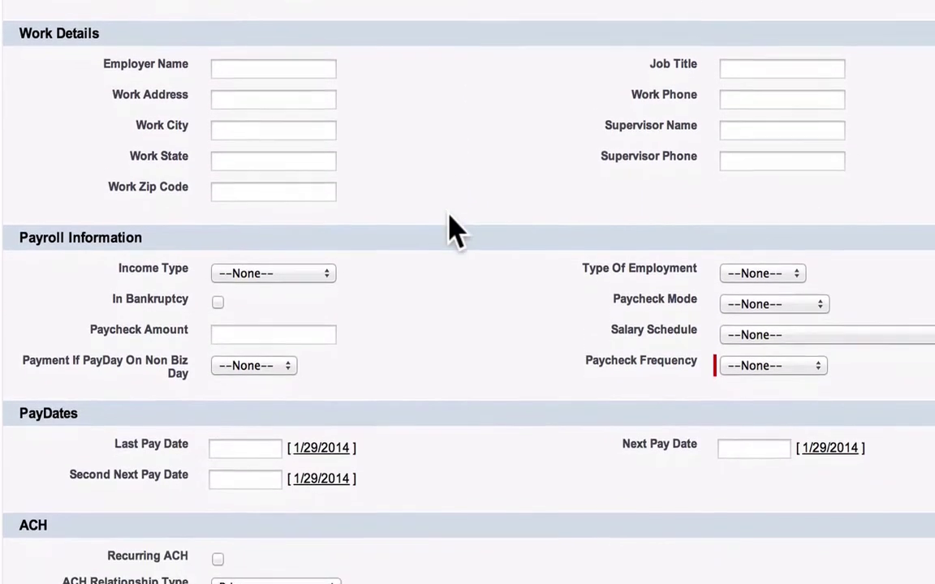
scroll(453, 231, "down", 6)
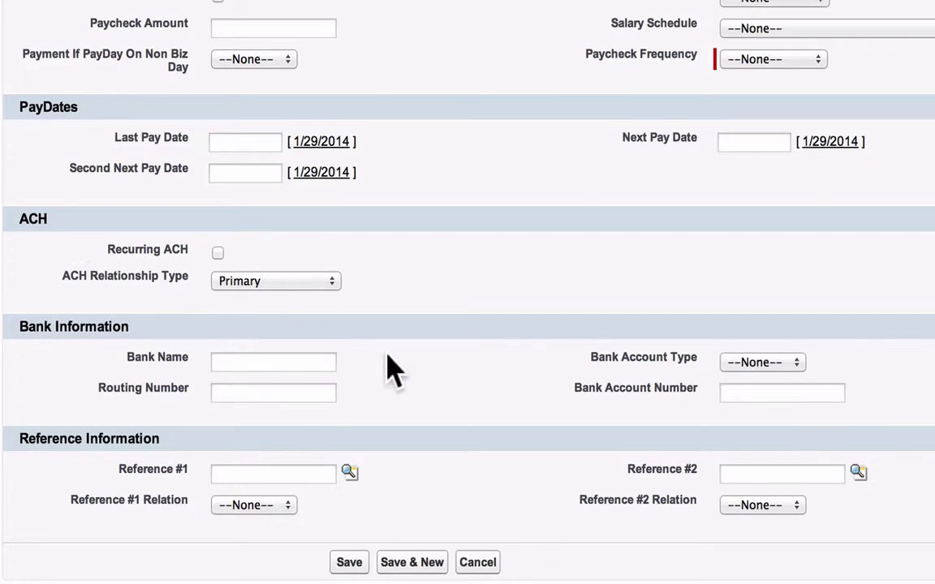
scroll(458, 386, "up", 3)
scroll(459, 386, "up", 10)
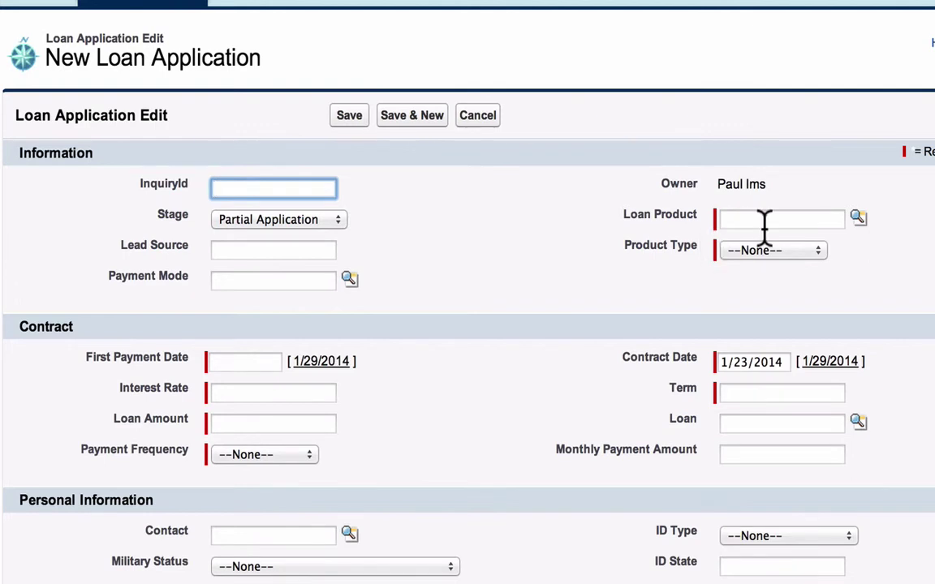
Look up and choose P2P as the loan product, and set the product type to Installment
left_click(858, 219)
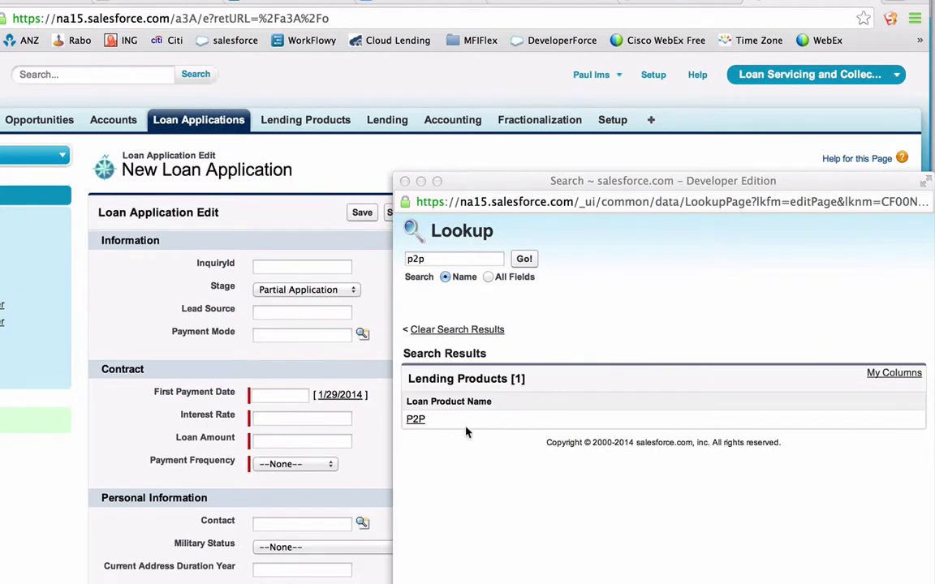
left_click(416, 419)
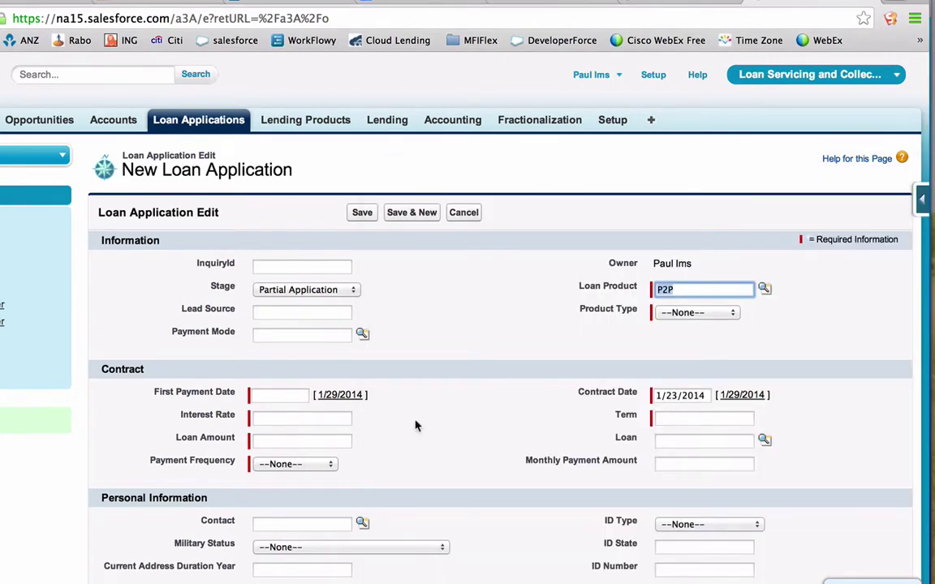
left_click(730, 314)
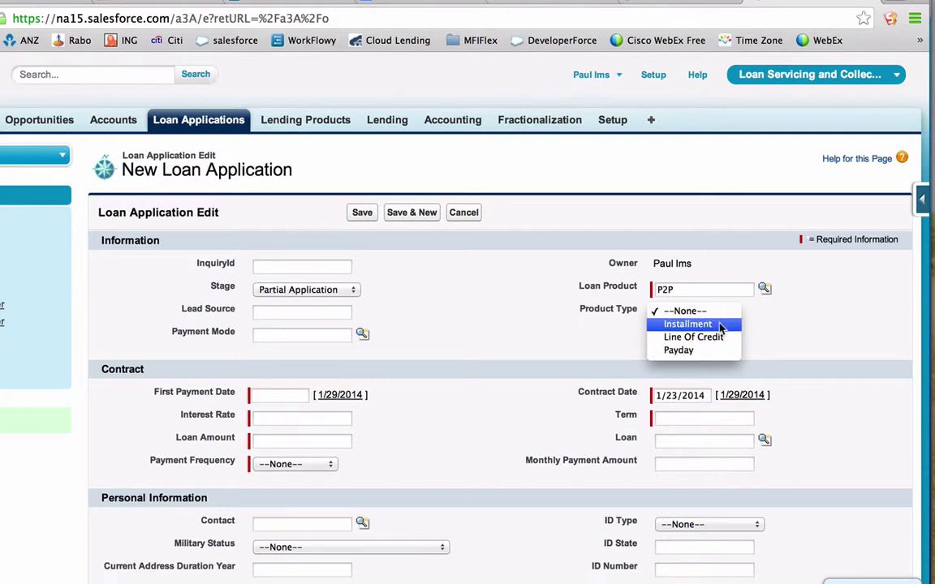
left_click(721, 325)
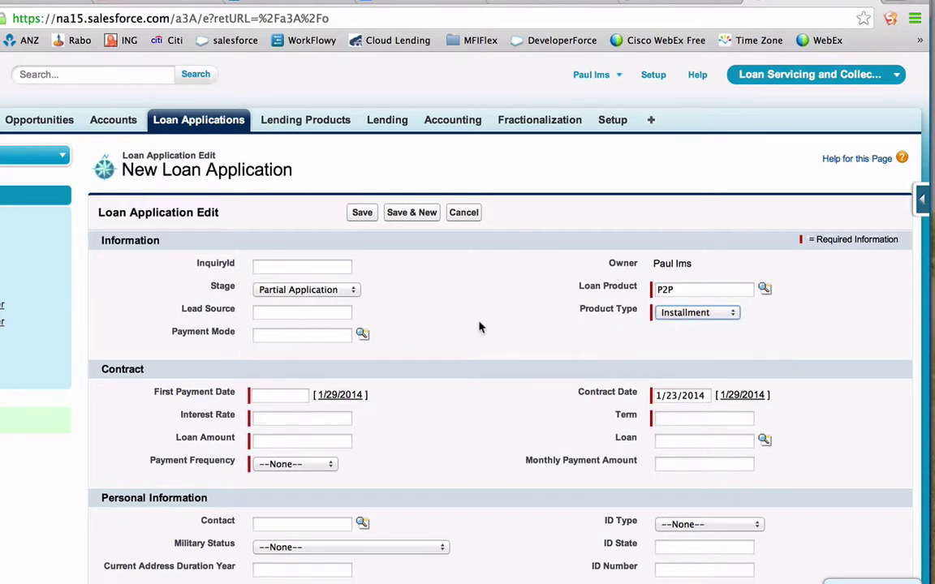
Set the contract's first payment date to 1/29/2014, the interest rate to 10 and the term to 12
scroll(478, 327, "down", 3)
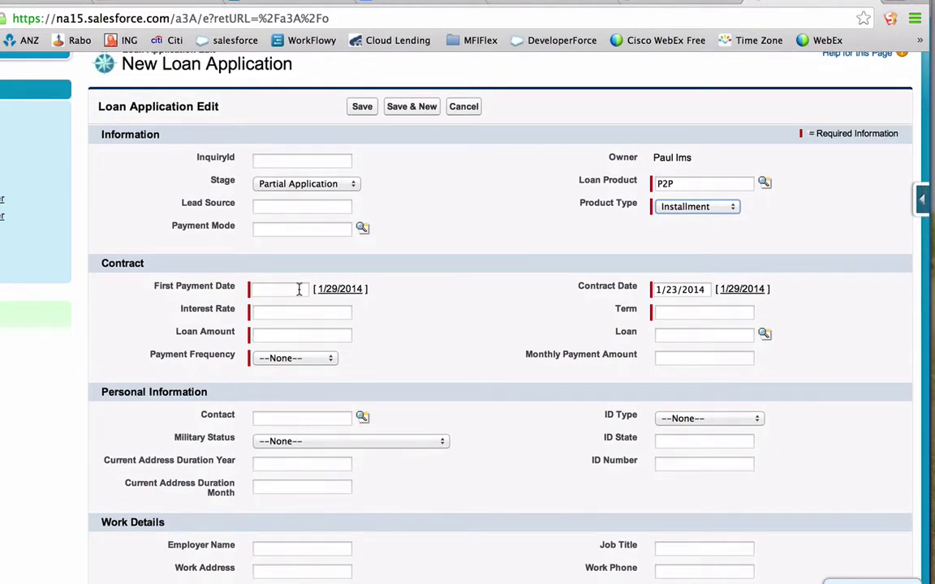
left_click(337, 294)
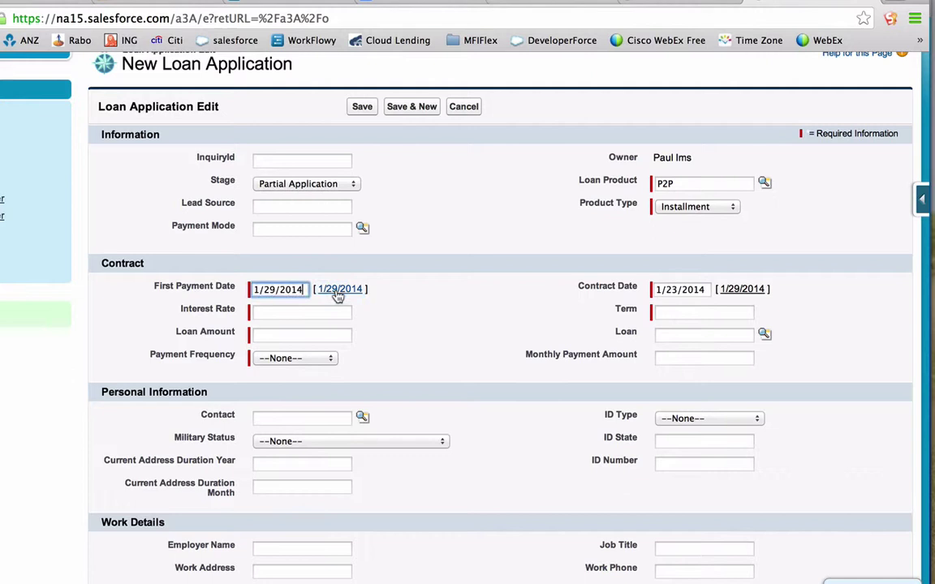
left_click(309, 313)
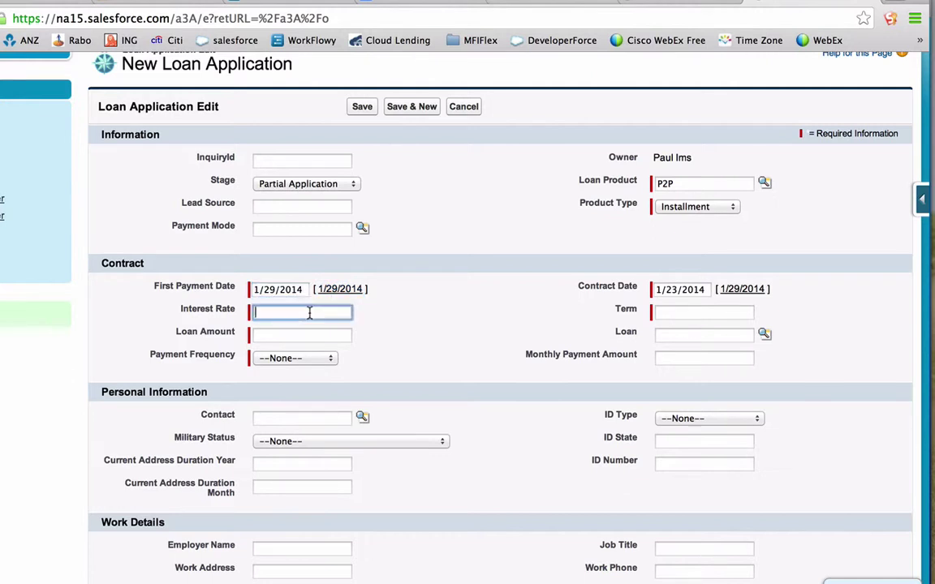
type("10")
key("Tab")
type("12")
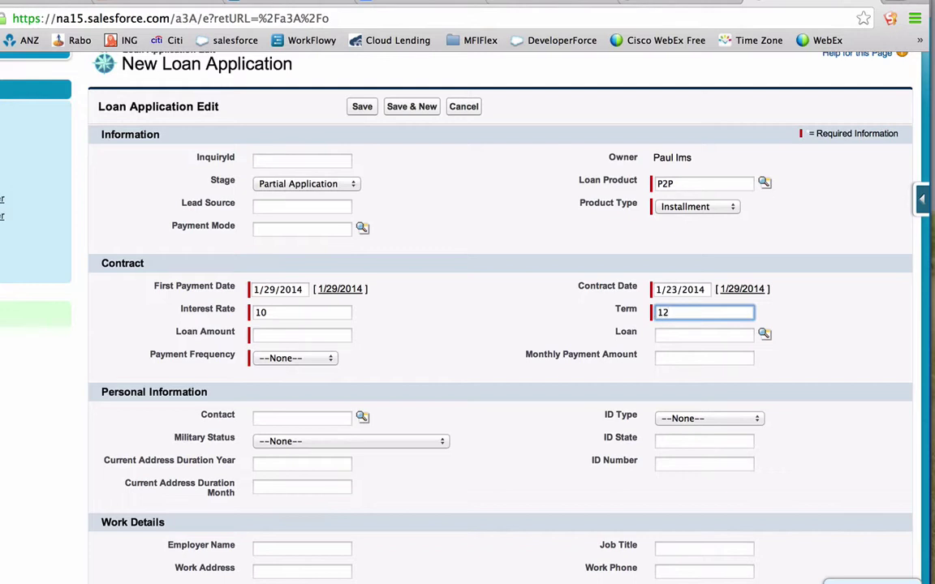
Set the loan amount to 1000 and the payment frequency to Monthly
key("Tab")
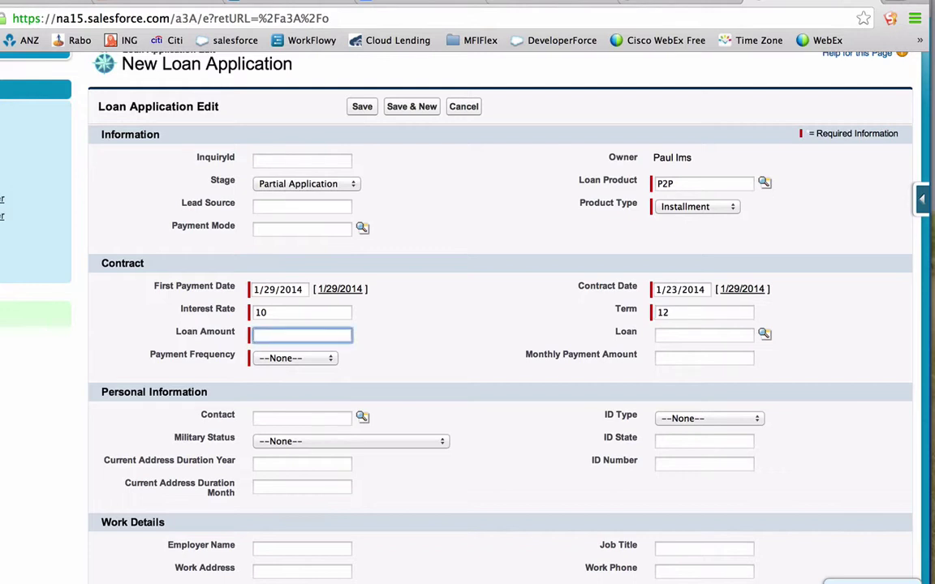
type("1000")
key("Tab")
key("Tab")
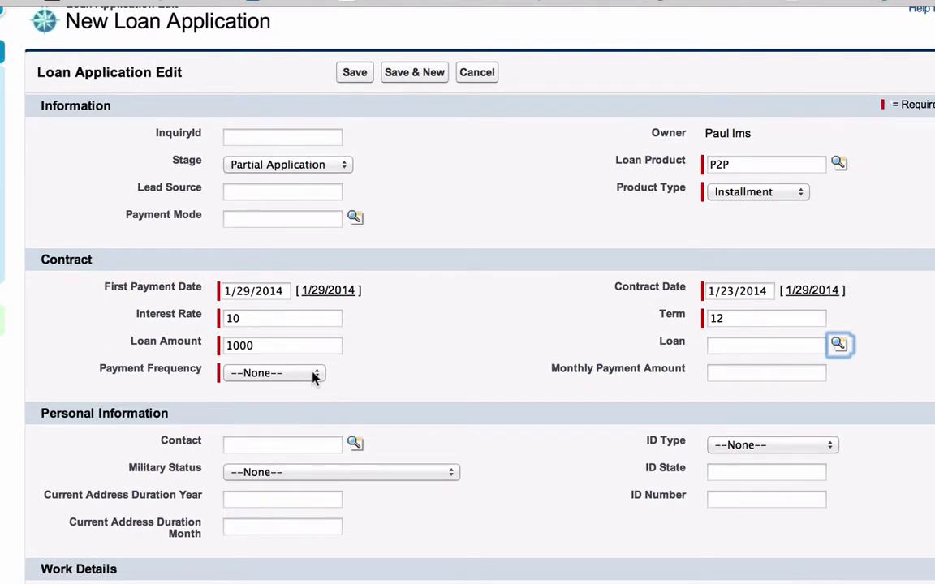
left_click(314, 375)
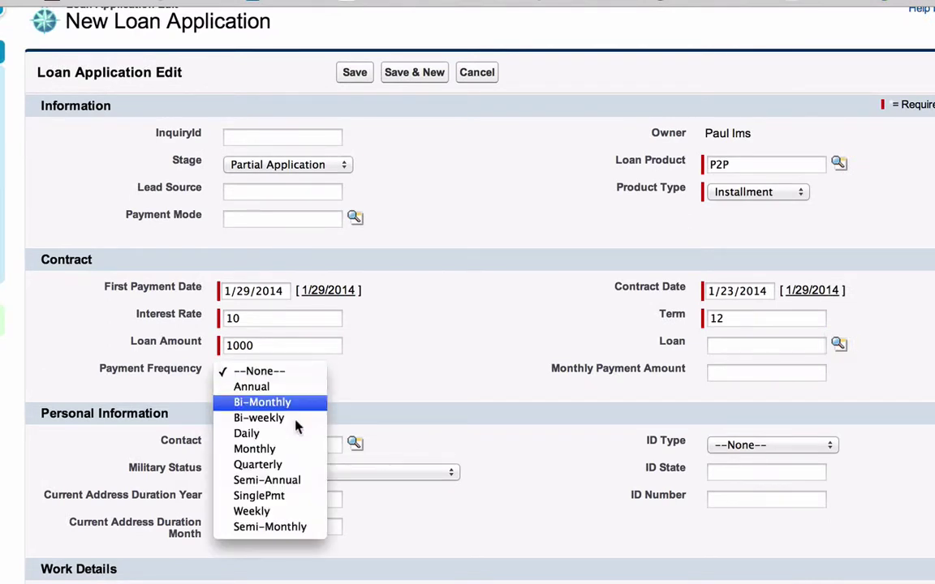
left_click(286, 451)
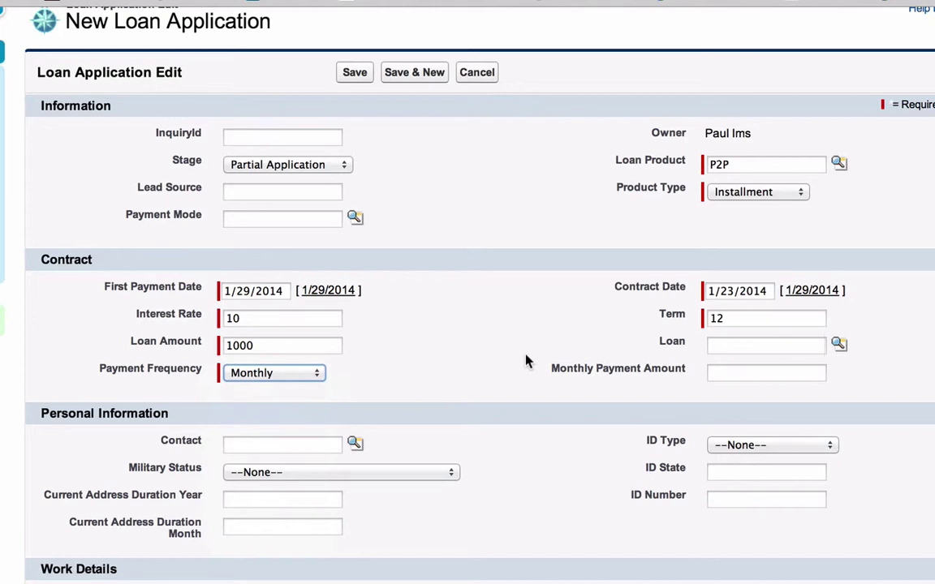
Look up the contact for the Personal Information section and choose the one belonging to the Byng account
scroll(479, 409, "down", 2)
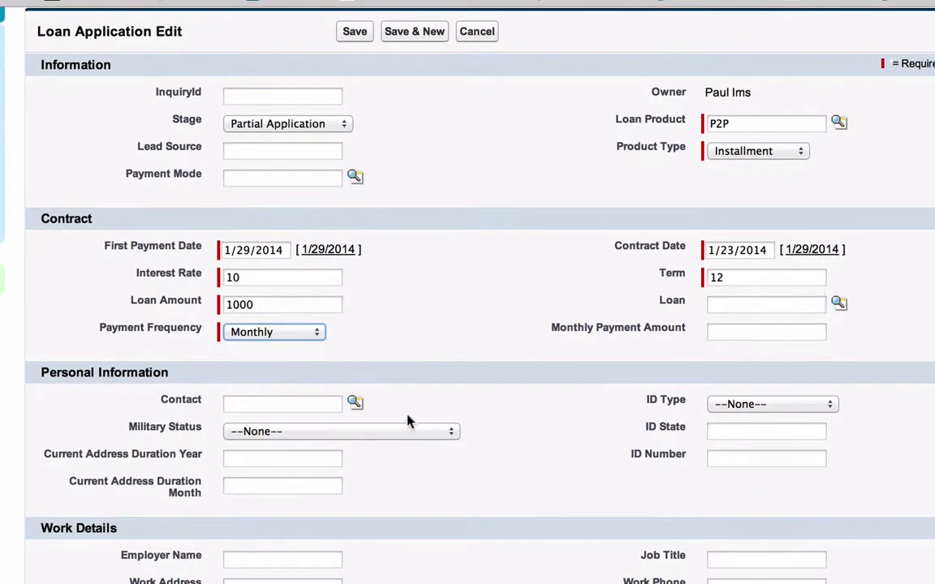
left_click(355, 404)
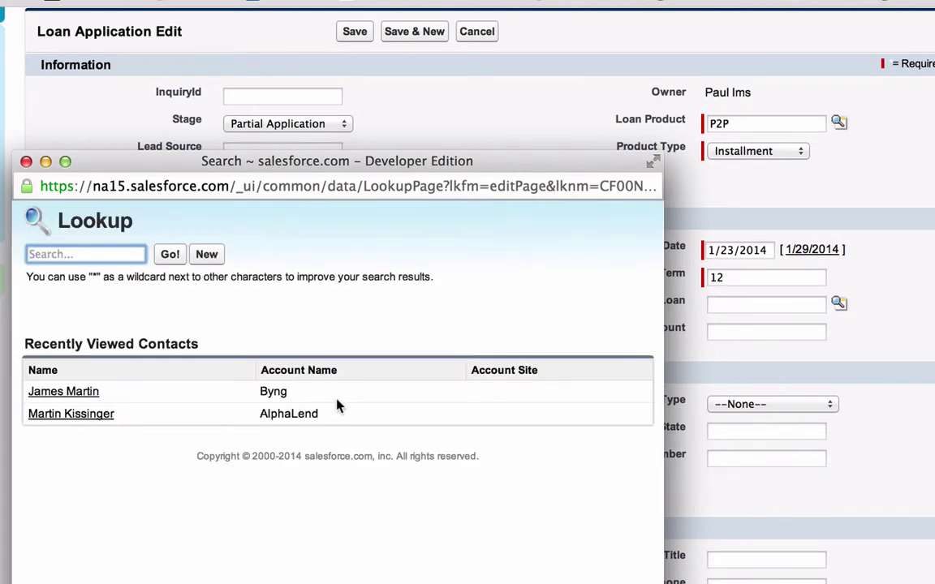
left_click(79, 391)
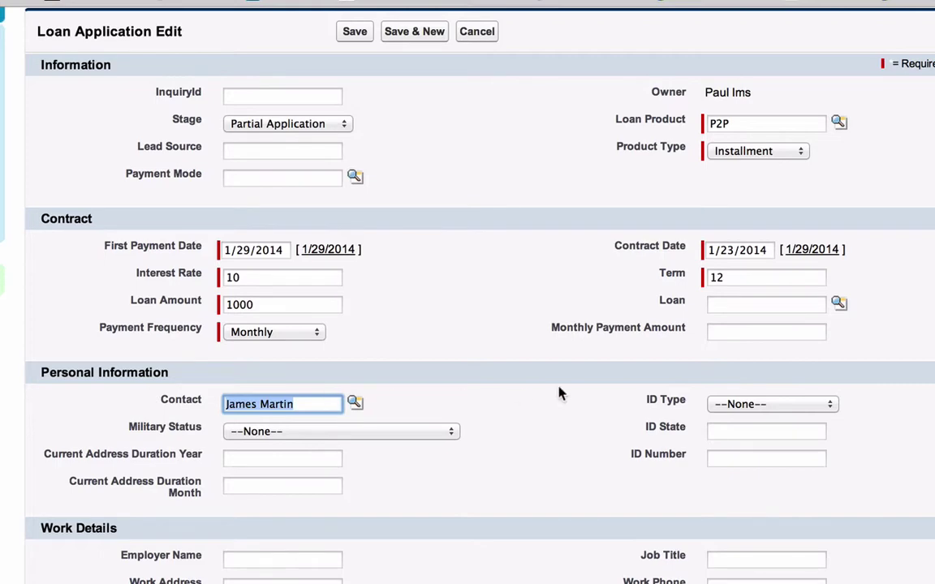
Set the paycheck frequency in Payroll Information to Monthly and save the loan application
scroll(558, 394, "down", 5)
scroll(558, 393, "down", 2)
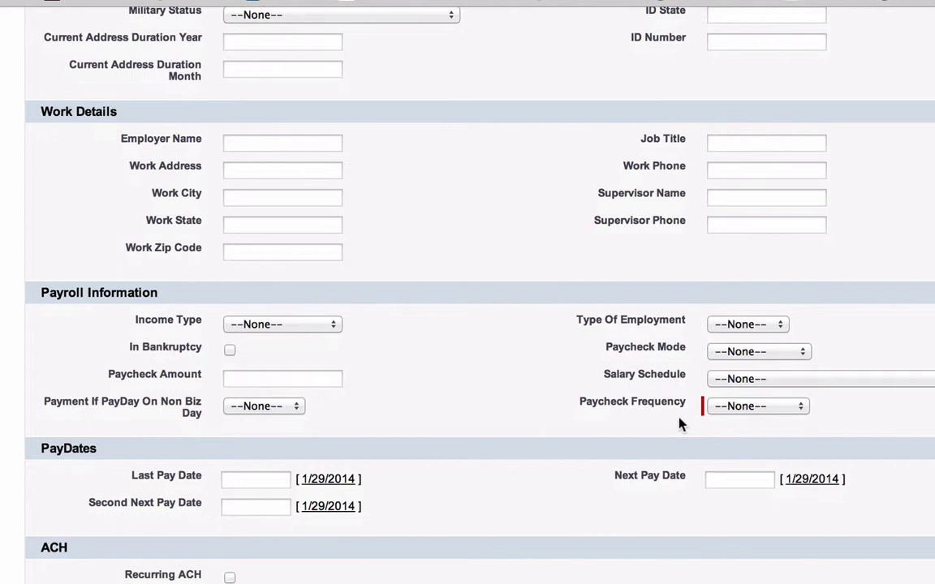
left_click(800, 406)
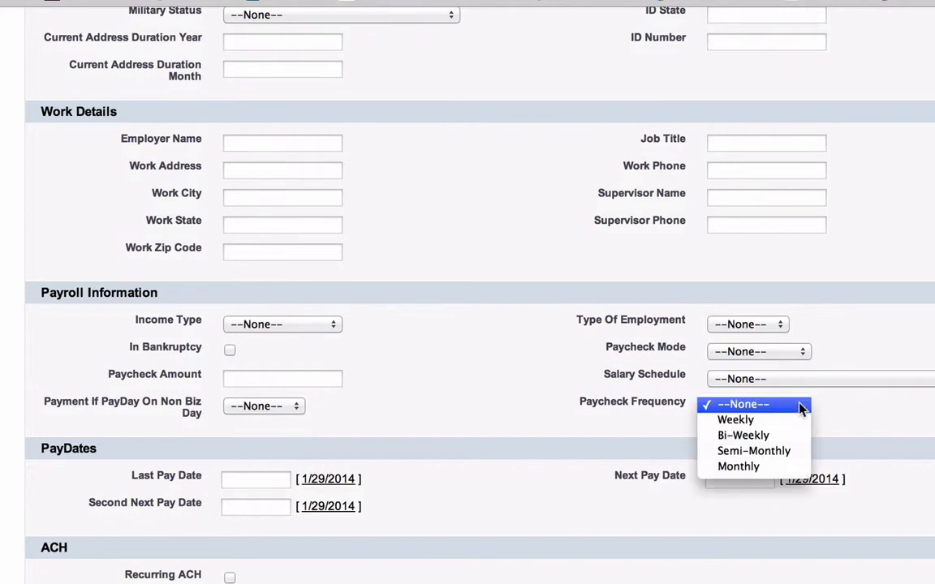
left_click(787, 469)
scroll(607, 468, "down", 5)
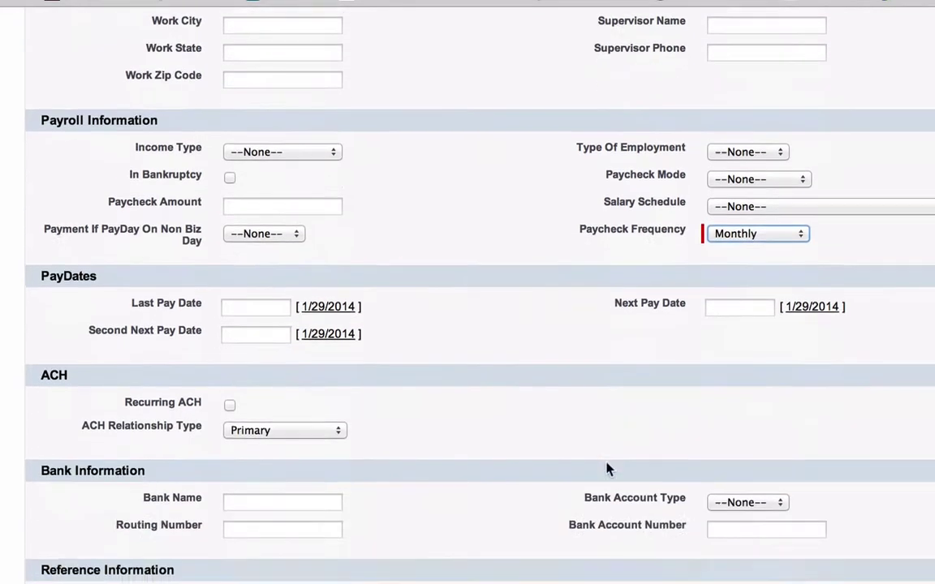
left_click(355, 571)
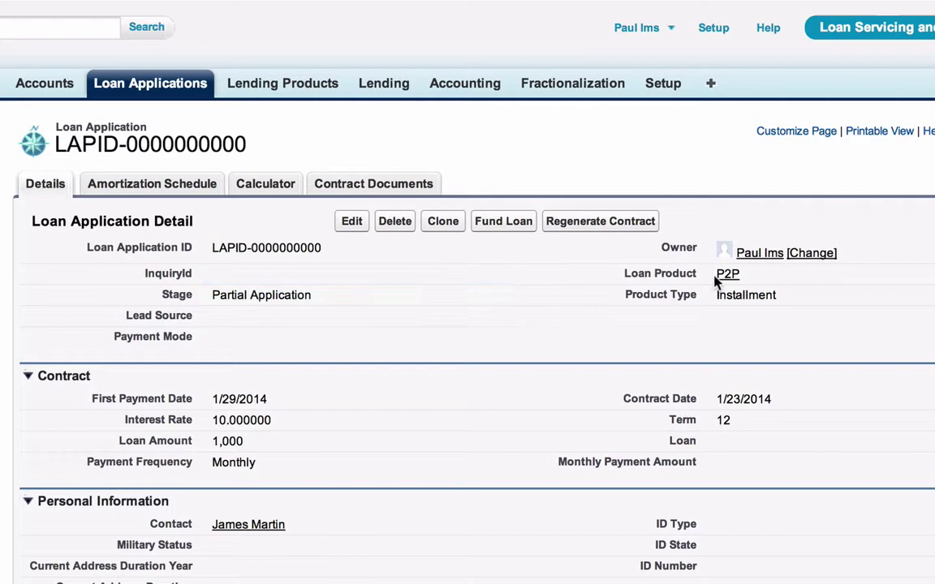
Review the saved loan application's details, from the contract terms down to the reference information
scroll(556, 339, "down", 2)
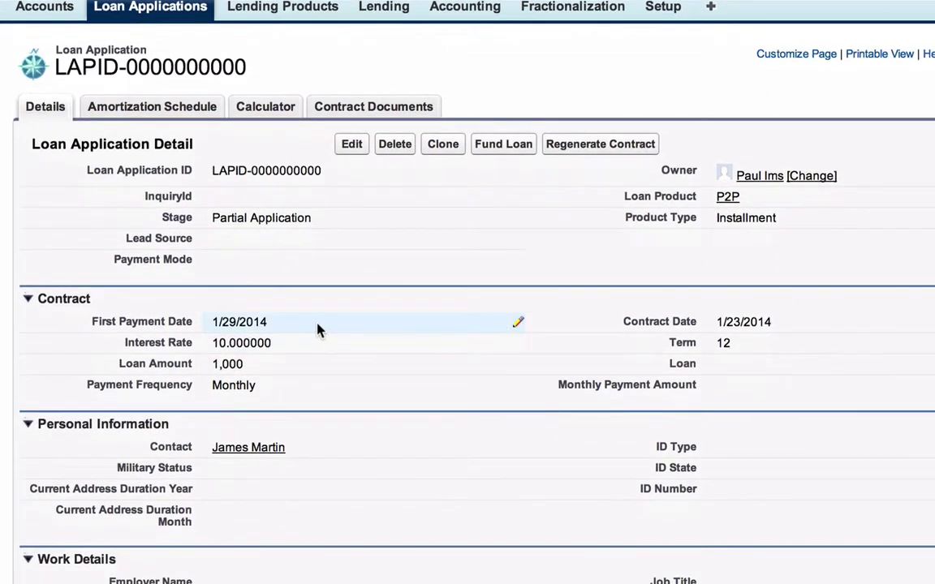
scroll(318, 328, "down", 4)
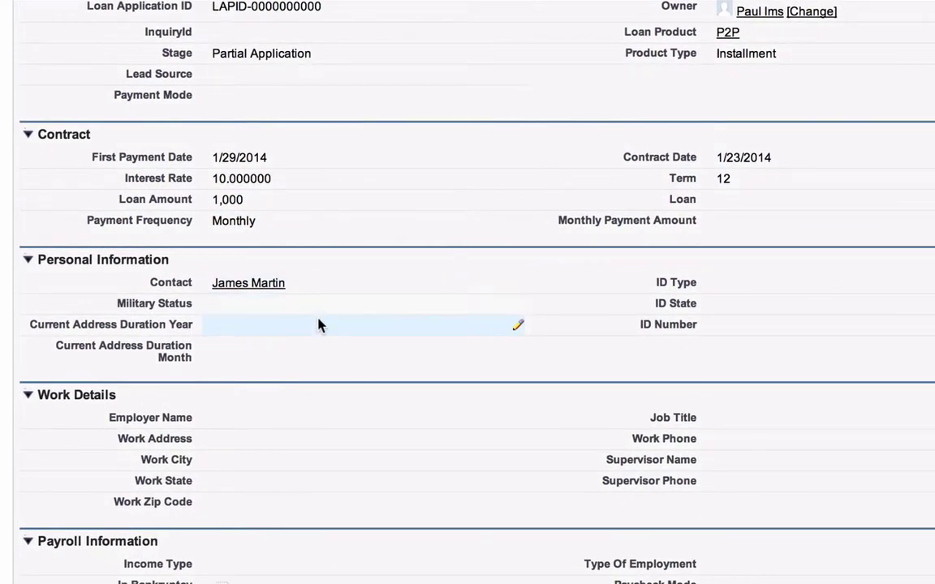
scroll(319, 326, "down", 4)
scroll(318, 325, "down", 9)
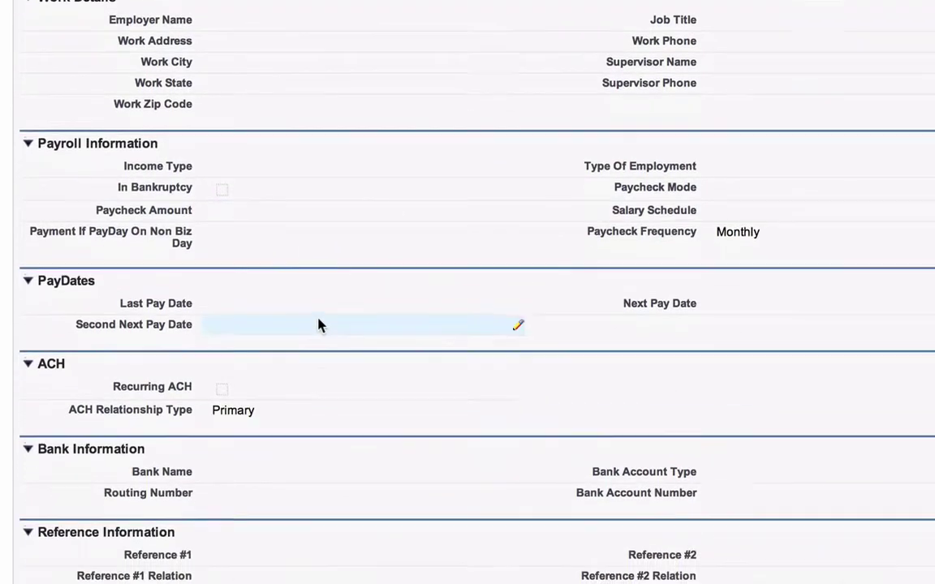
scroll(318, 324, "down", 1)
scroll(322, 334, "up", 10)
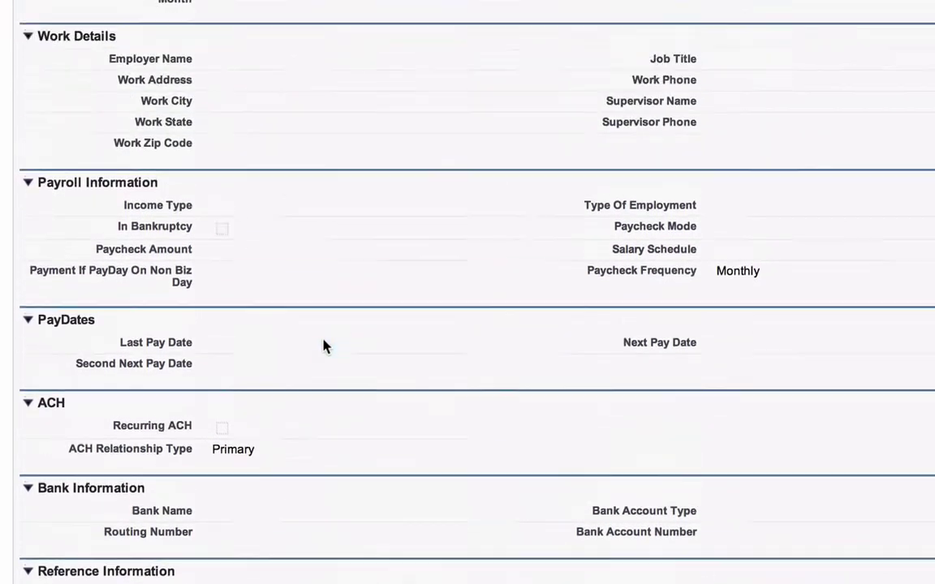
scroll(323, 345, "up", 9)
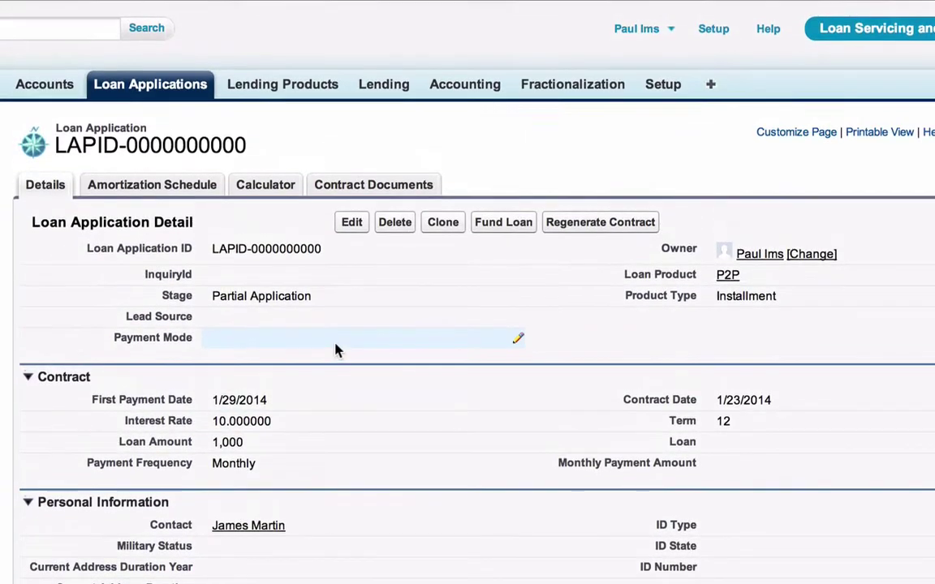
Set the term in the loan application's installment calculator to 14
left_click(256, 180)
scroll(459, 272, "down", 5)
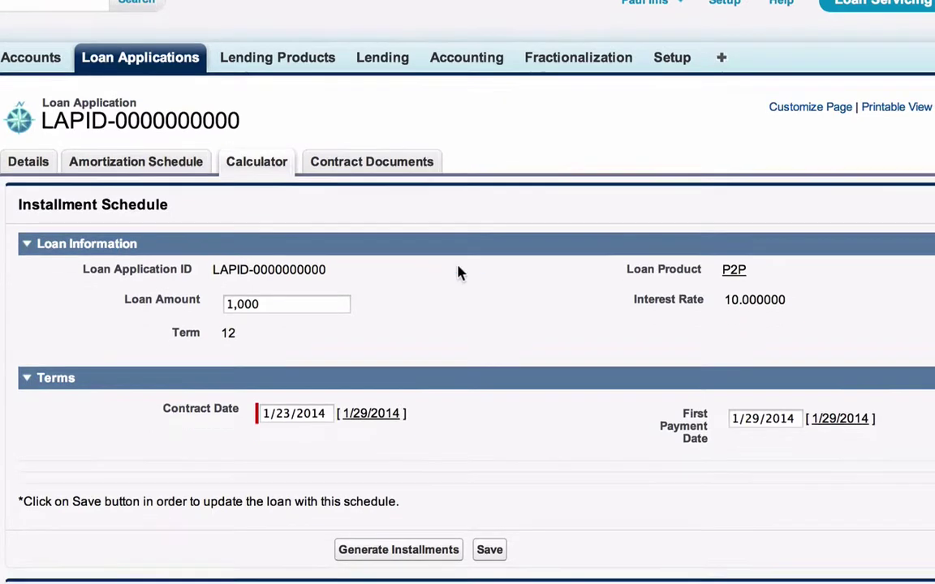
scroll(458, 272, "up", 4)
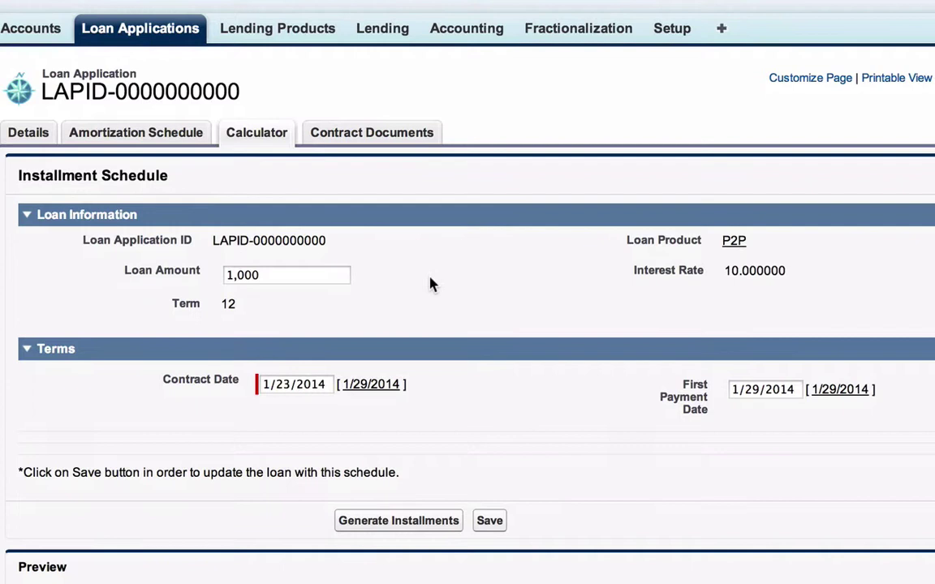
double_click(262, 305)
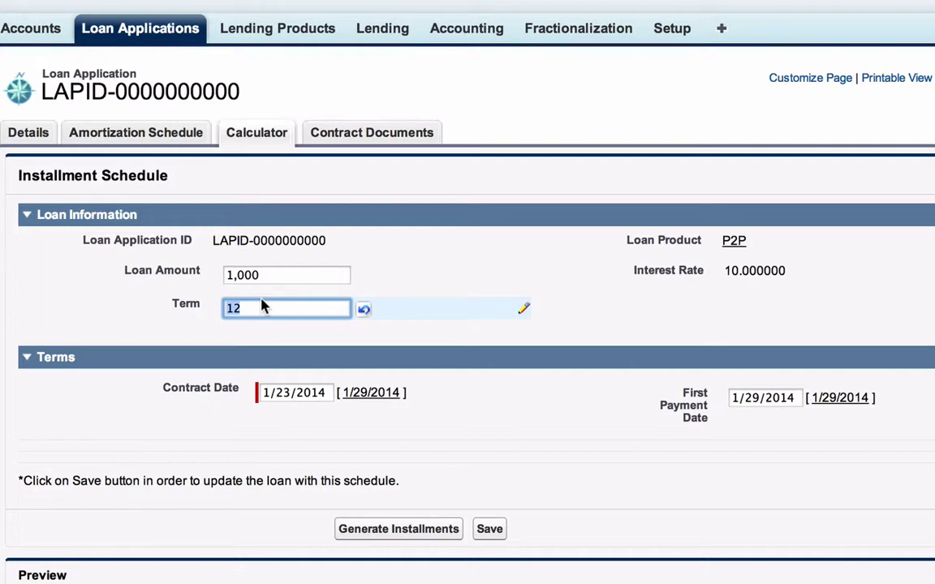
type("14")
left_click(526, 308)
Save the calculator's installment schedule to the loan application and accept the confirmation
scroll(528, 310, "down", 6)
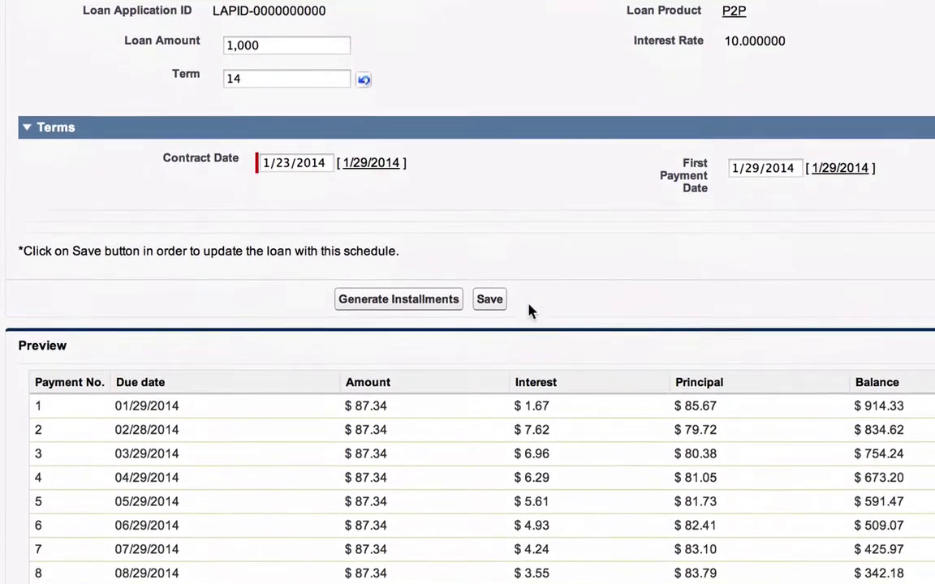
scroll(528, 313, "down", 2)
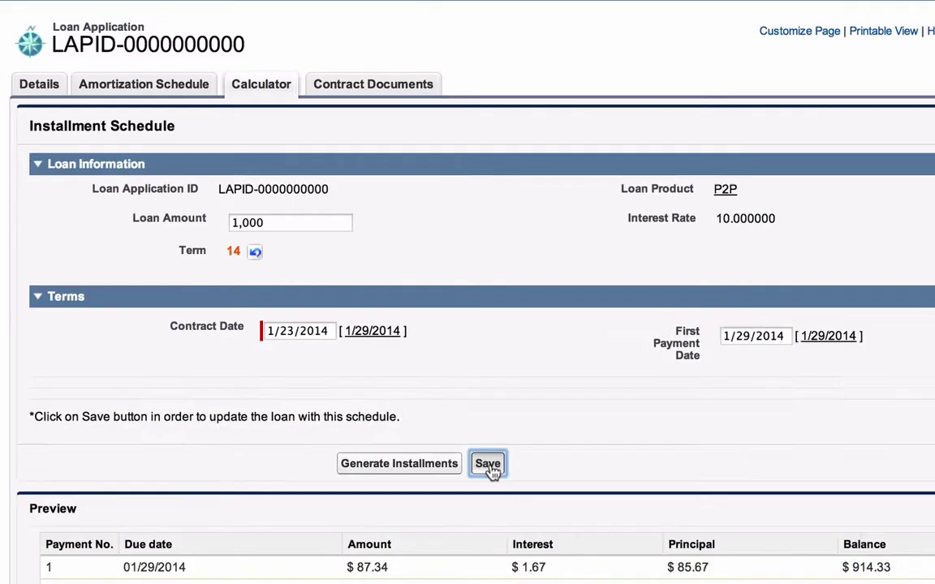
left_click(491, 208)
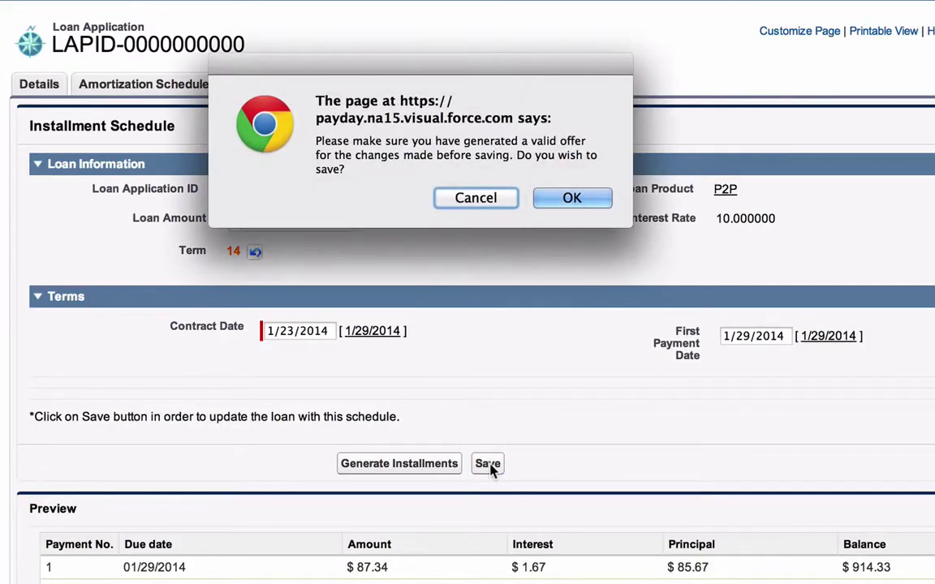
left_click(573, 199)
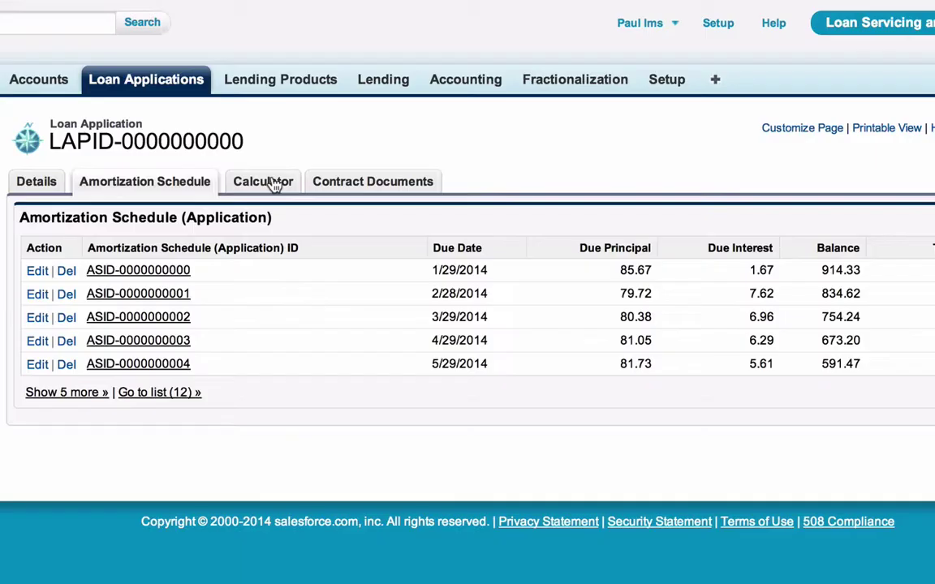
Reopen the loan application's calculator and examine the installment preview from the first payment to the last
left_click(276, 183)
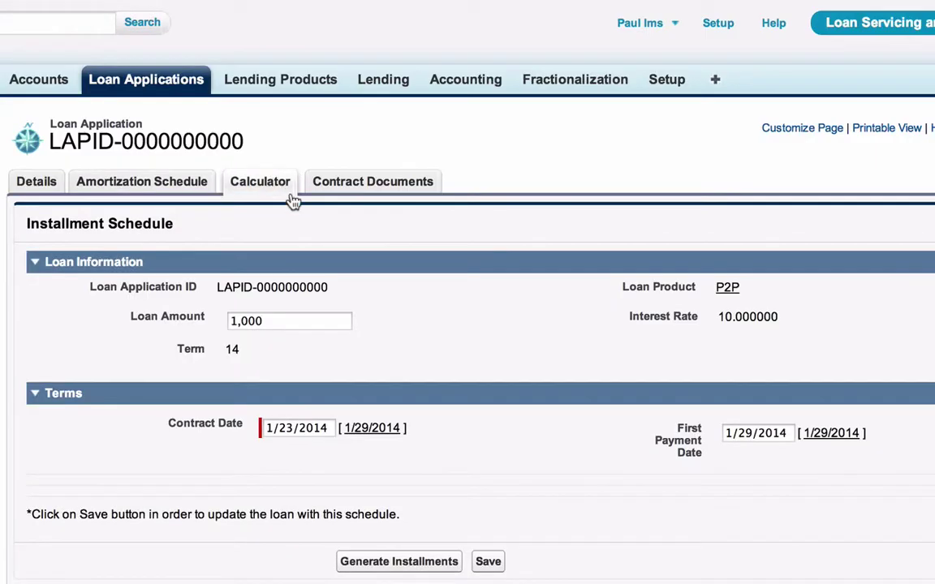
scroll(463, 274, "down", 5)
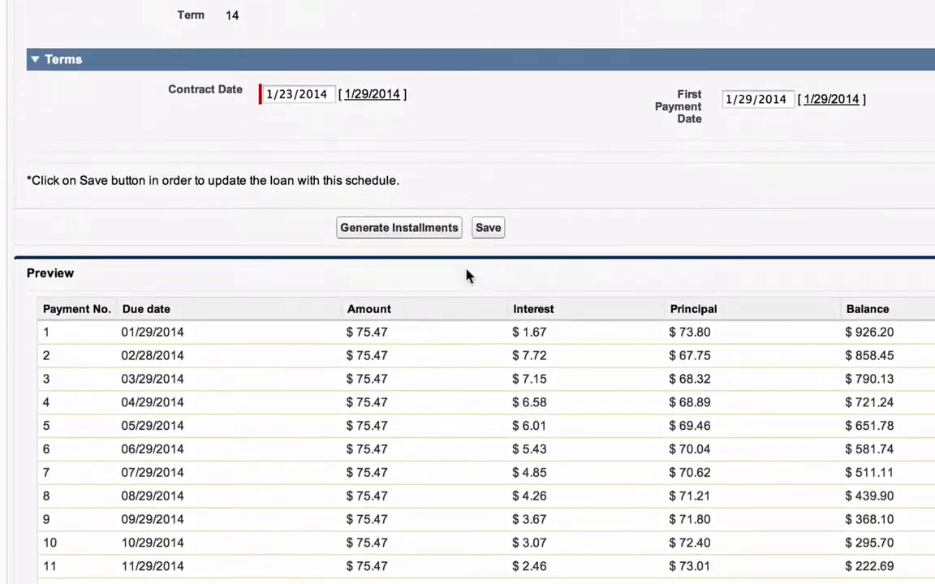
scroll(467, 276, "down", 1)
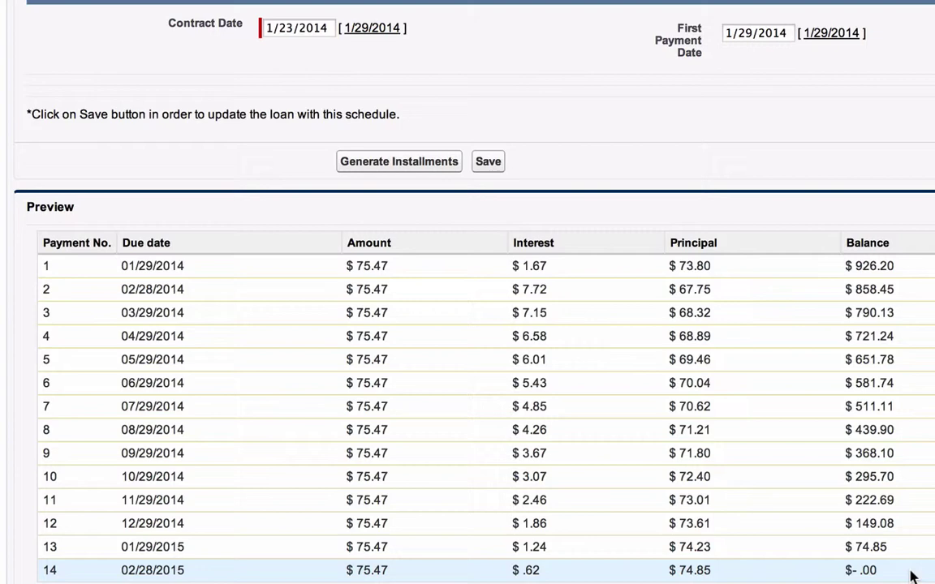
scroll(913, 568, "up", 5)
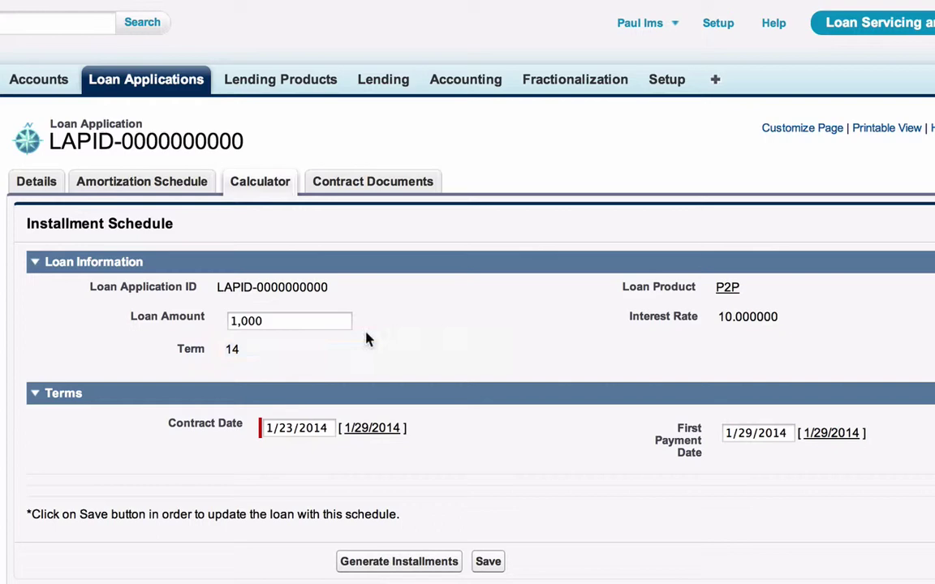
Try to attach a file from the Demo folder to the loan application's contract documents
left_click(397, 185)
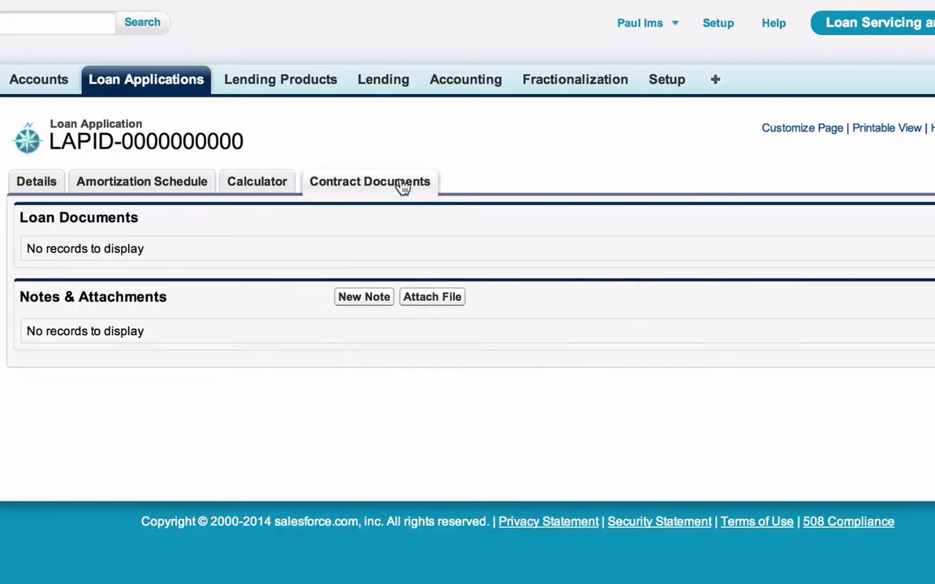
left_click(436, 301)
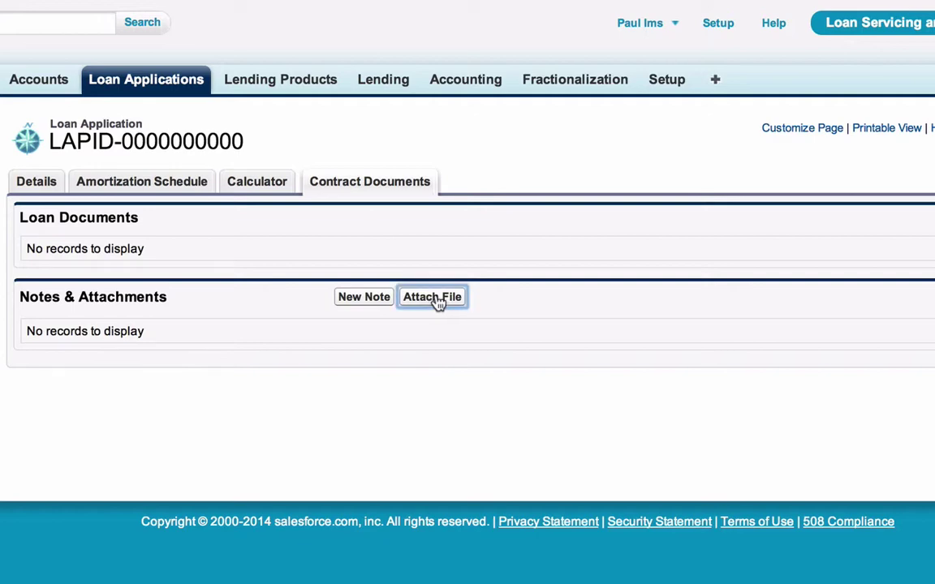
left_click(78, 230)
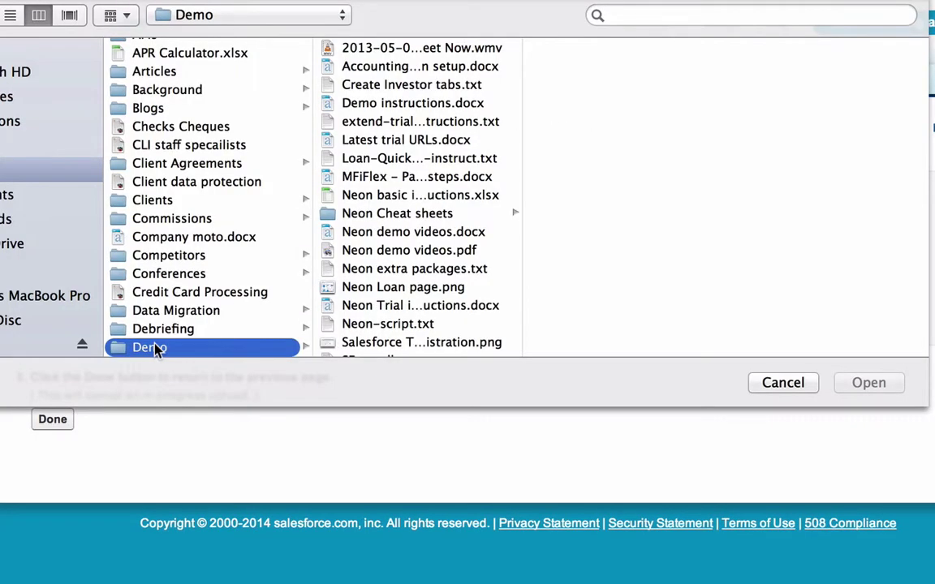
left_click(783, 385)
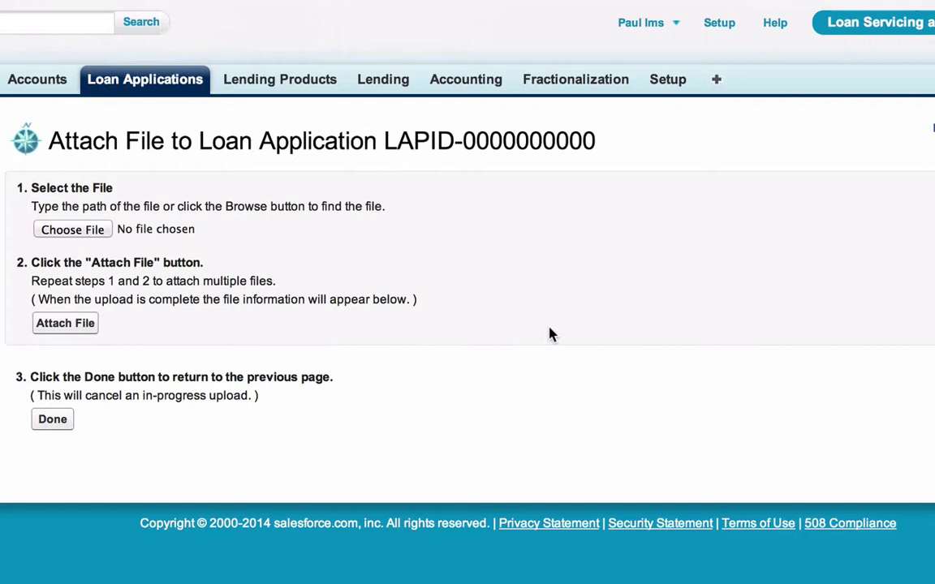
Reopen the P2P loan application from the recent applications and fund the loan, acknowledging the message
left_click(147, 83)
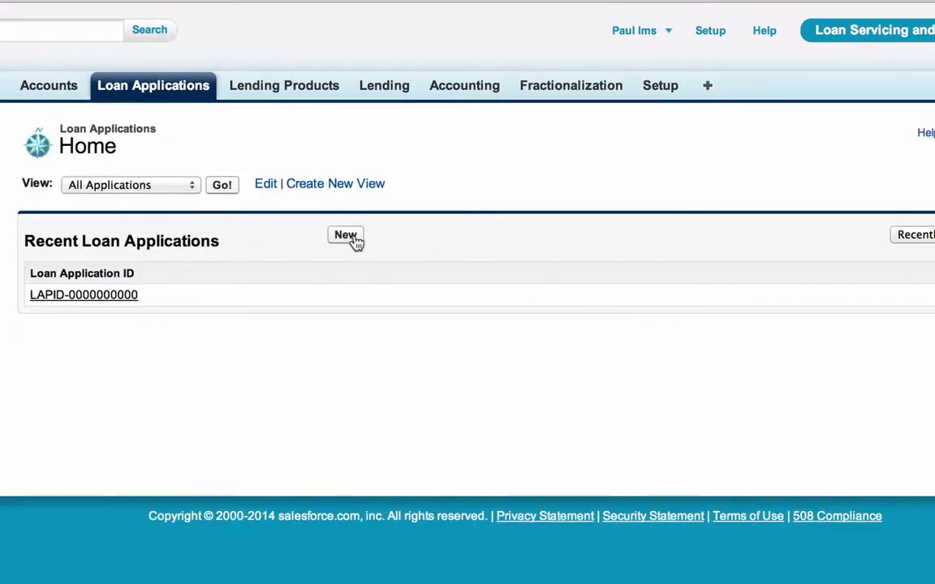
left_click(92, 297)
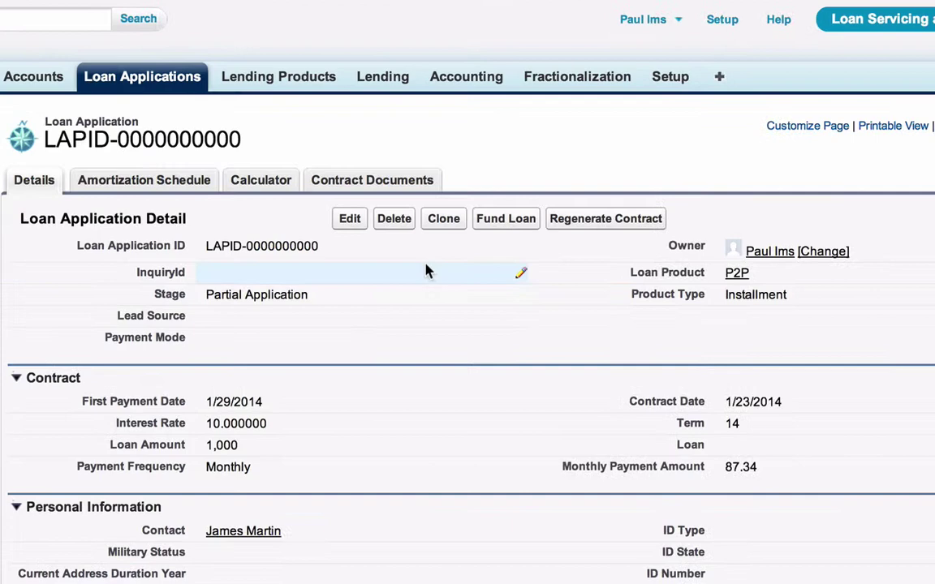
scroll(427, 269, "down", 2)
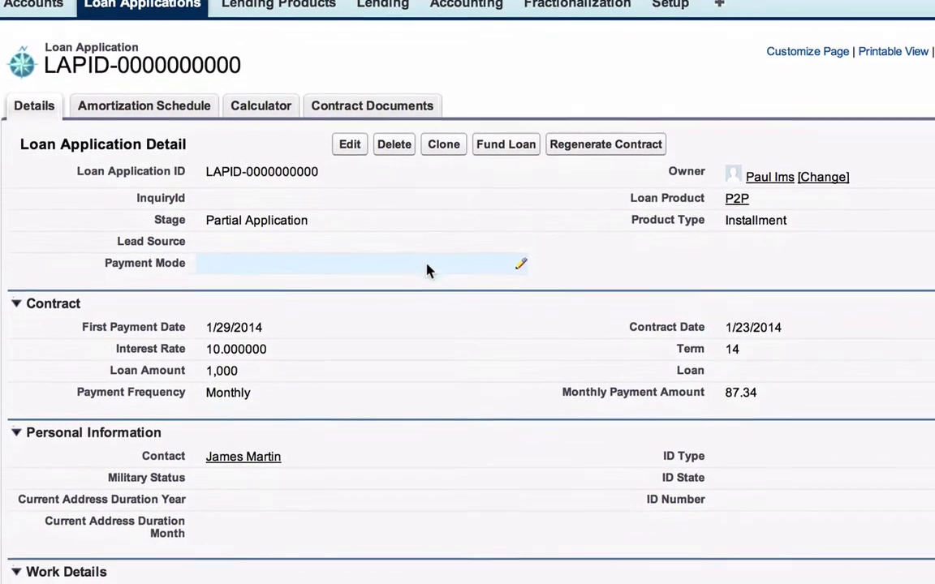
scroll(428, 269, "down", 1)
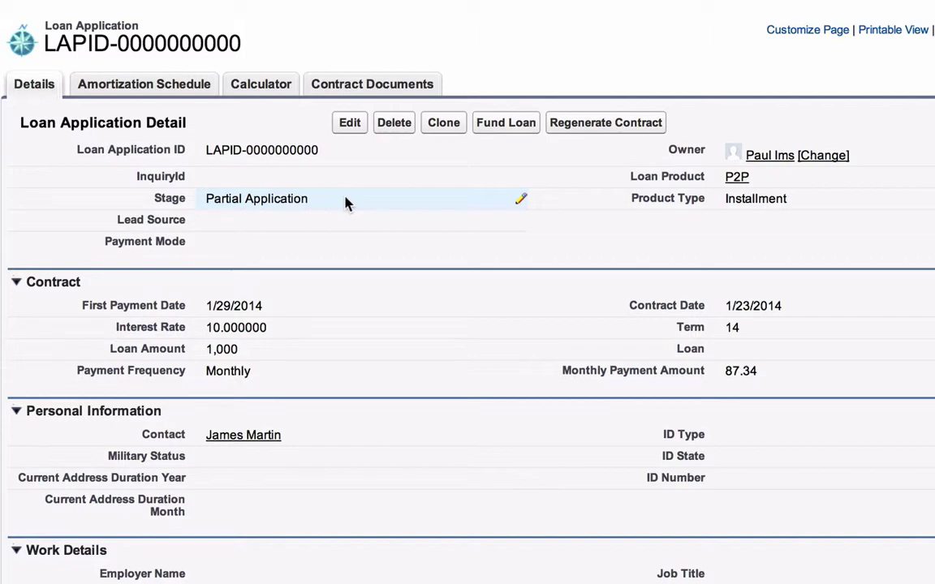
scroll(345, 203, "down", 5)
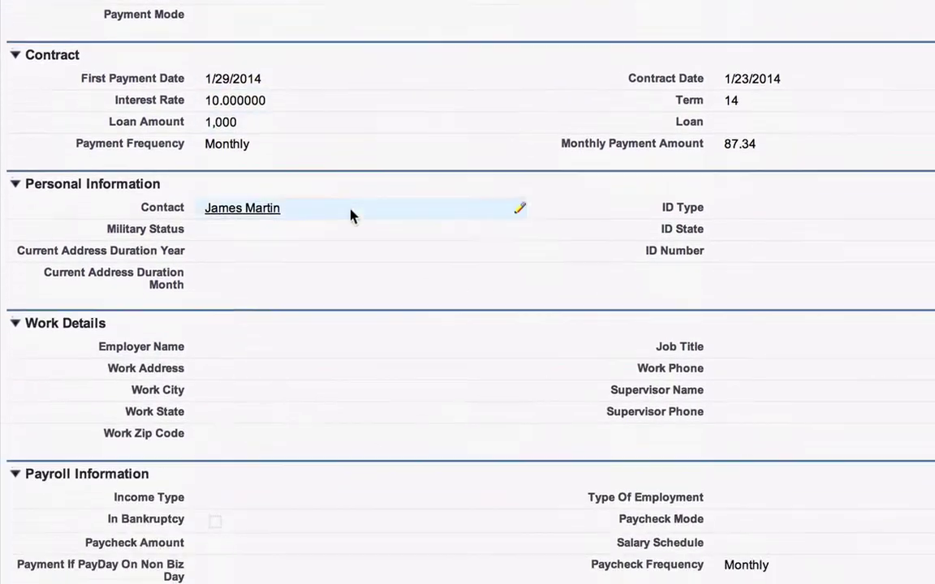
scroll(359, 216, "down", 6)
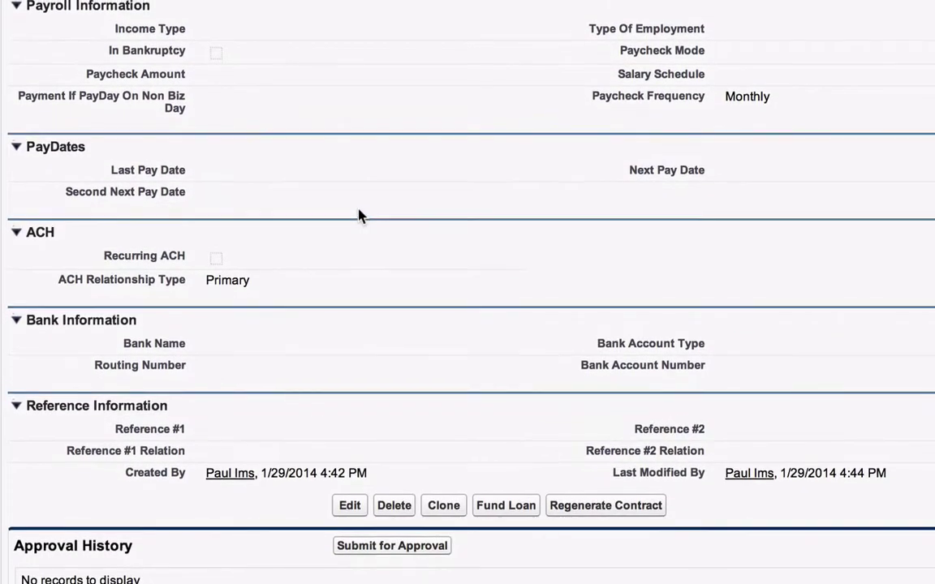
scroll(360, 215, "up", 10)
scroll(359, 216, "up", 2)
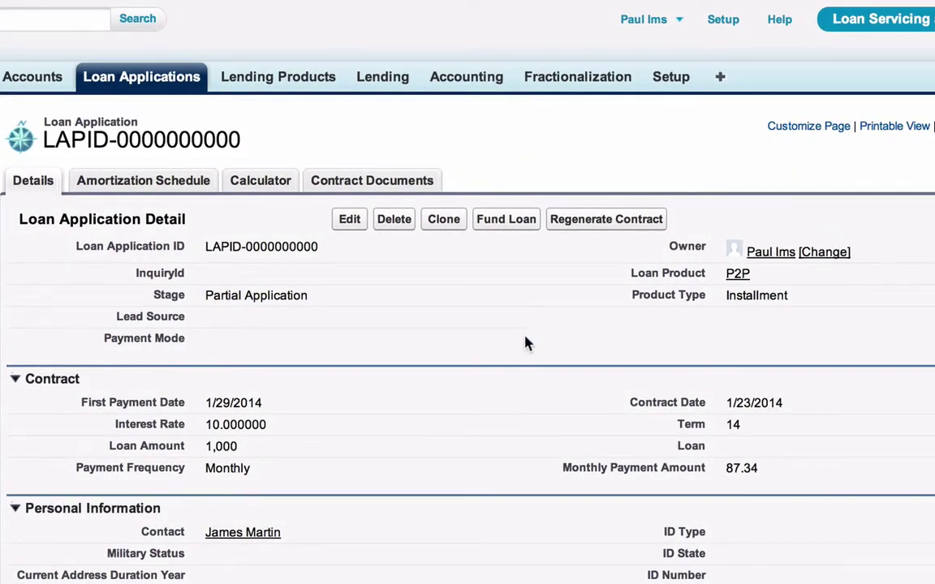
left_click(505, 221)
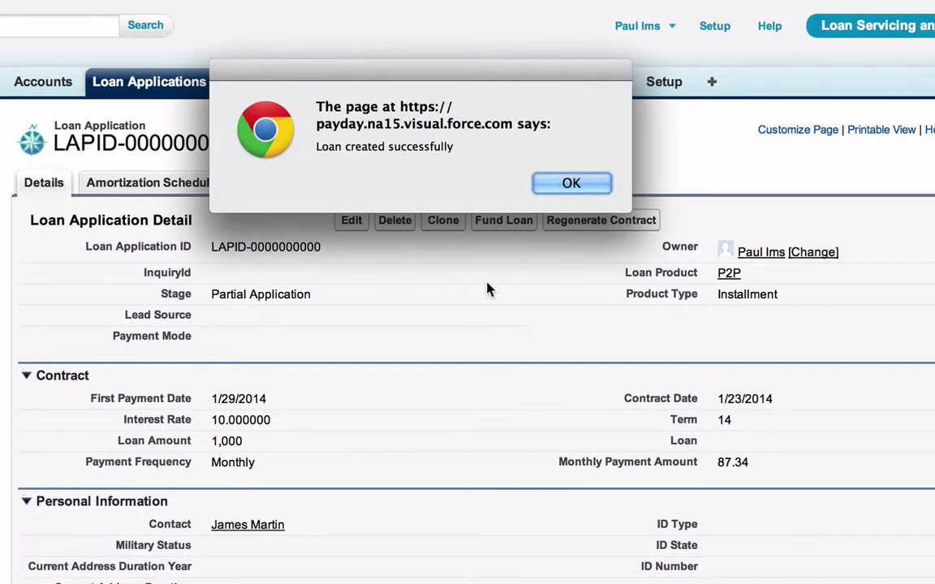
left_click(571, 185)
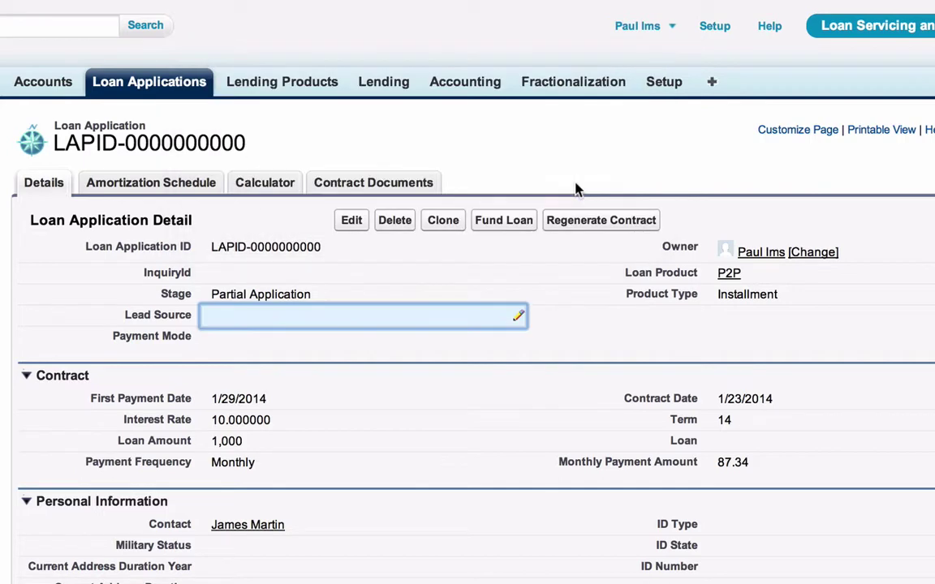
List the lending accounts in Loans View and open the newly funded 1,000.00 P2P loan
left_click(388, 86)
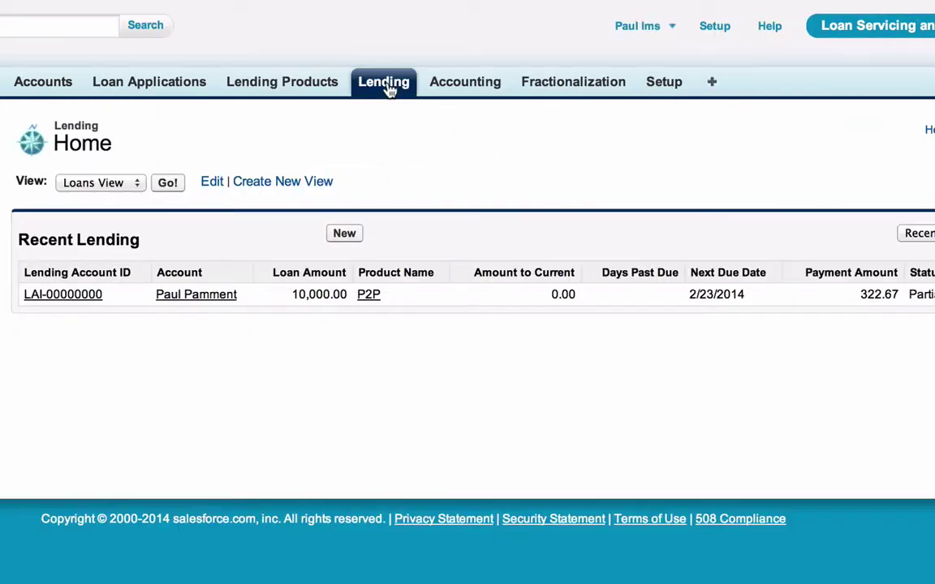
left_click(167, 185)
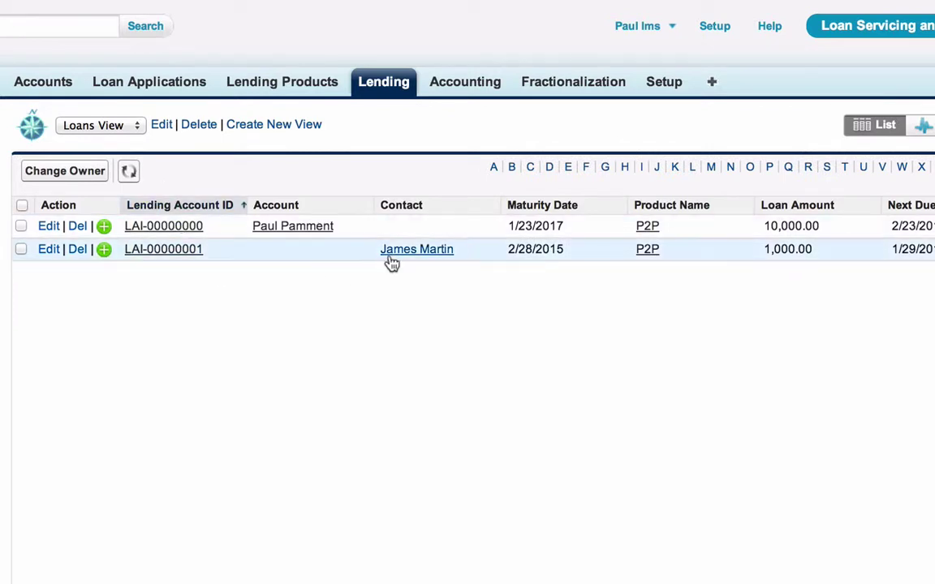
left_click(163, 251)
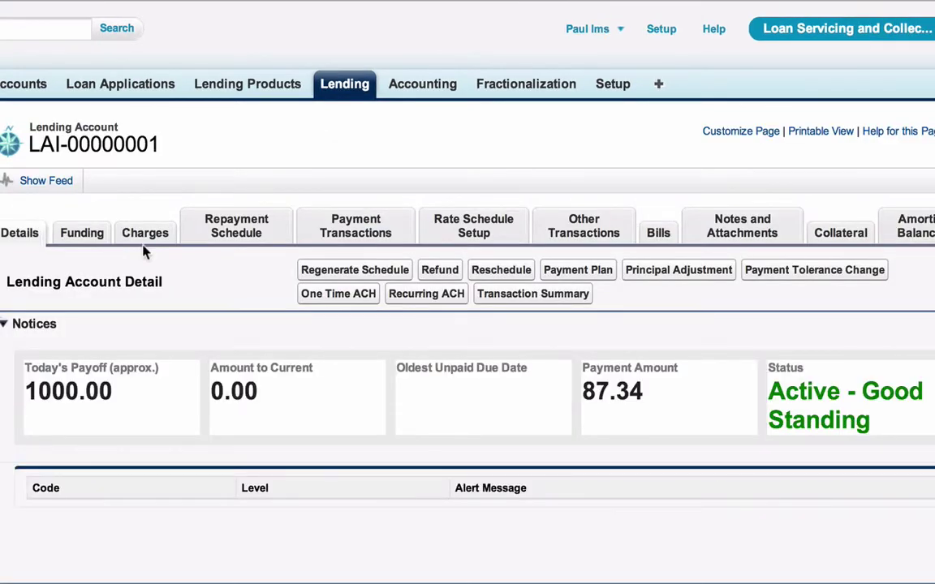
Review the lending account's status, loan details, contract, activity, balances, delinquent dues, charge-off and amortization information
scroll(162, 238, "down", 3)
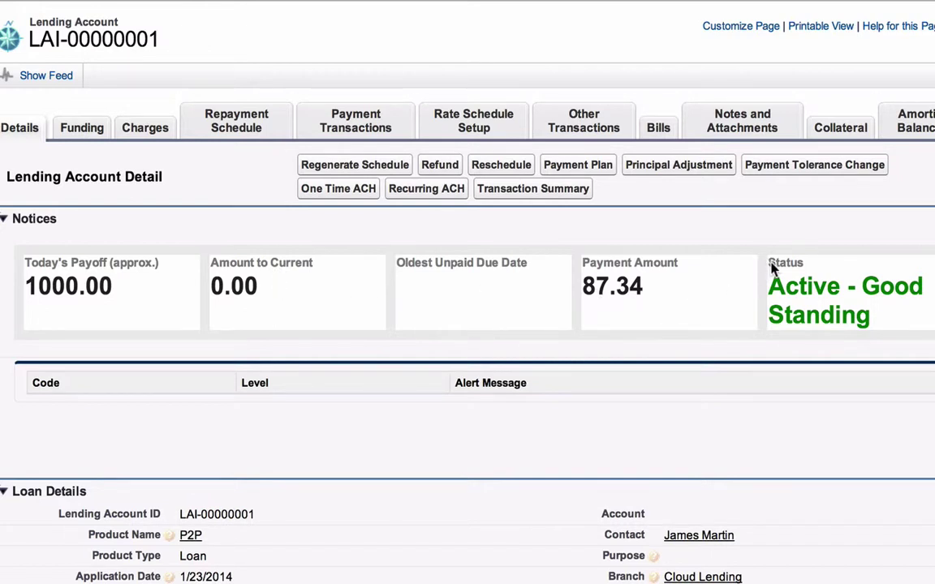
left_click_drag(768, 288, 884, 313)
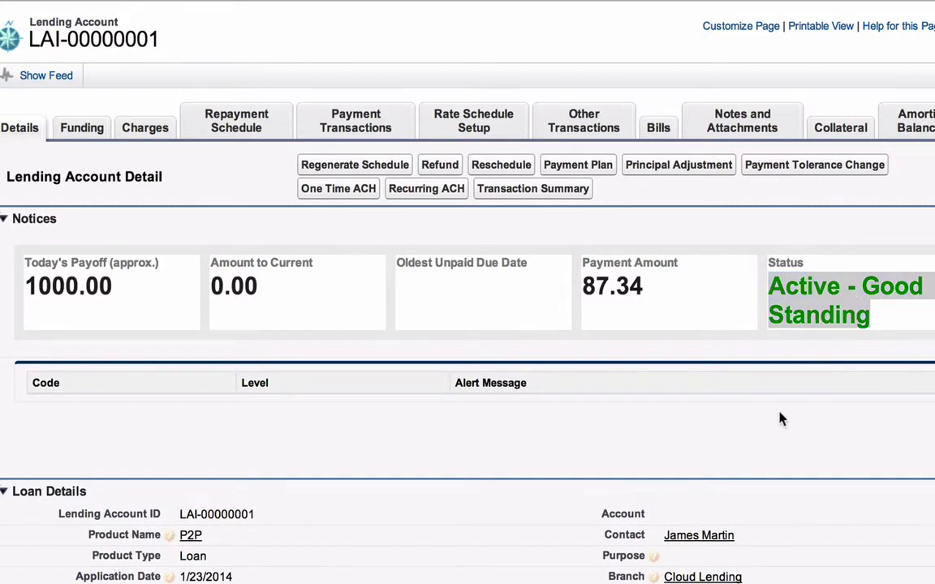
scroll(779, 419, "down", 5)
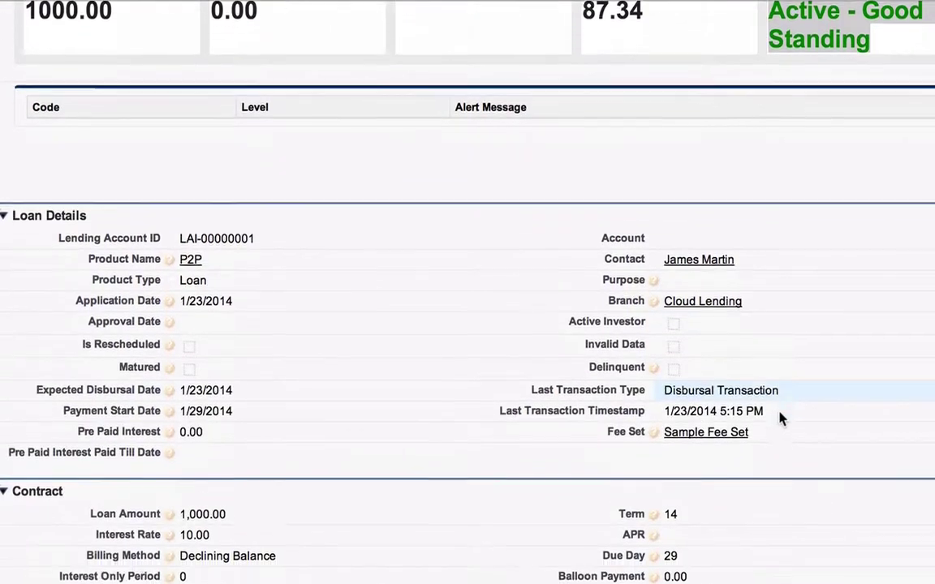
scroll(779, 419, "down", 5)
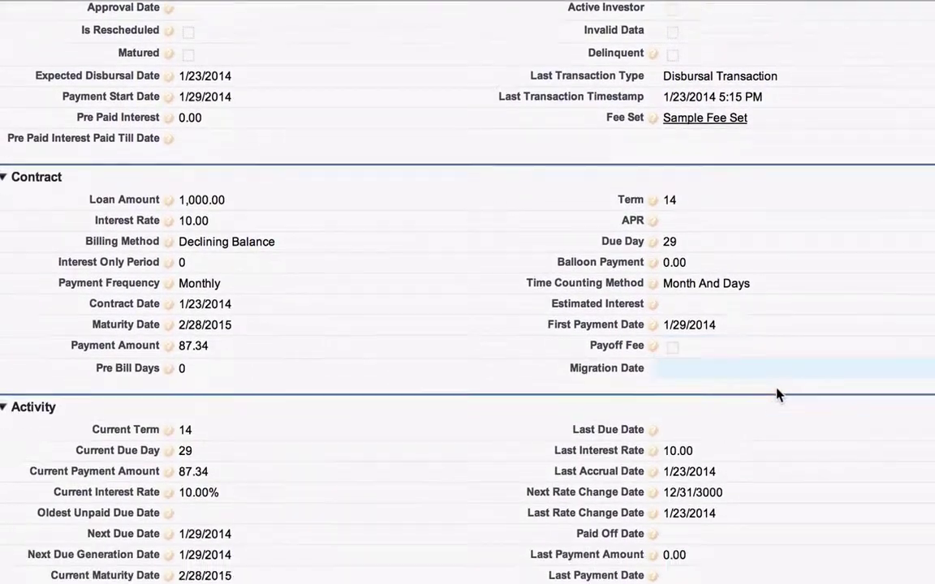
scroll(777, 394, "down", 5)
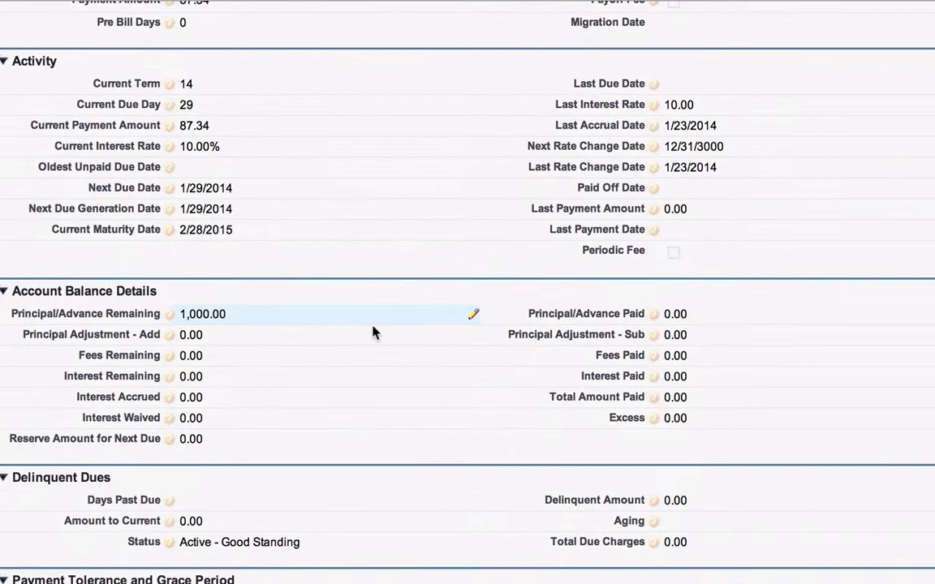
scroll(358, 336, "down", 3)
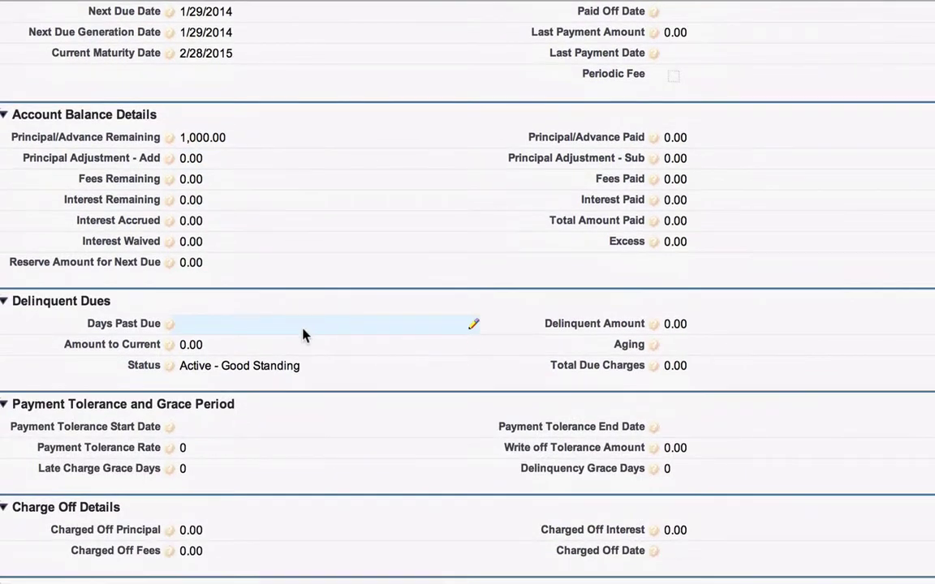
scroll(308, 330, "down", 2)
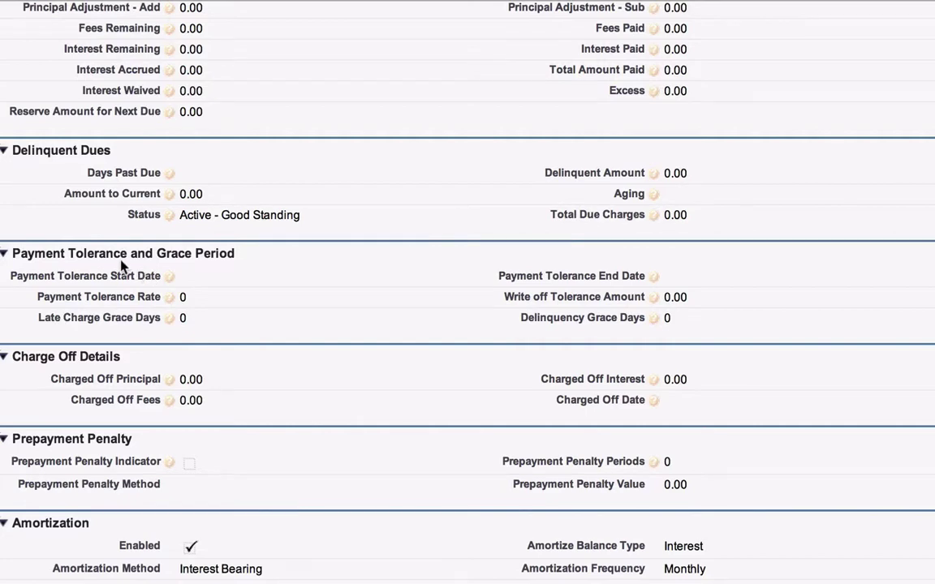
scroll(280, 284, "down", 2)
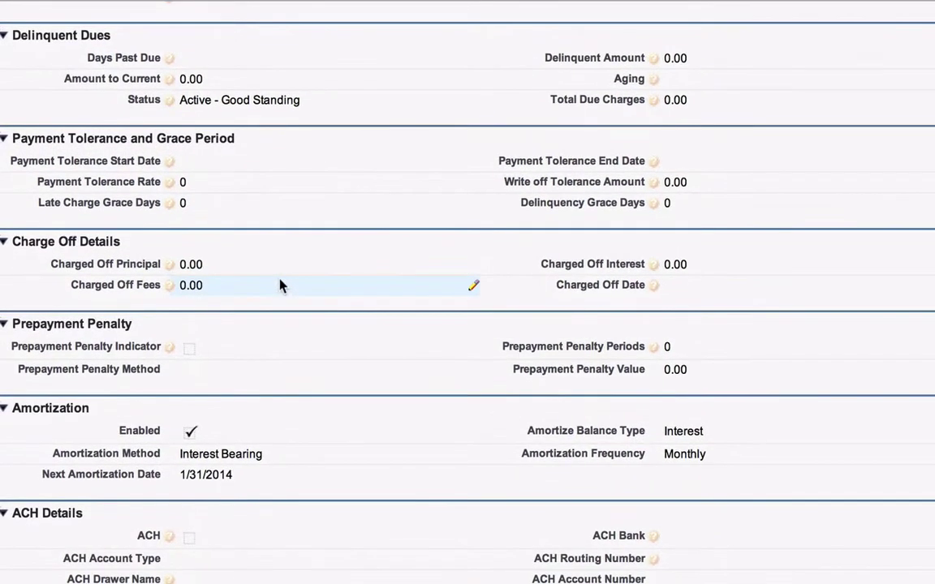
Examine the lending account's prepayment penalty, ACH, one-time ACH and credit bureau reporting details, its related lists, and the account notices
scroll(280, 286, "down", 1)
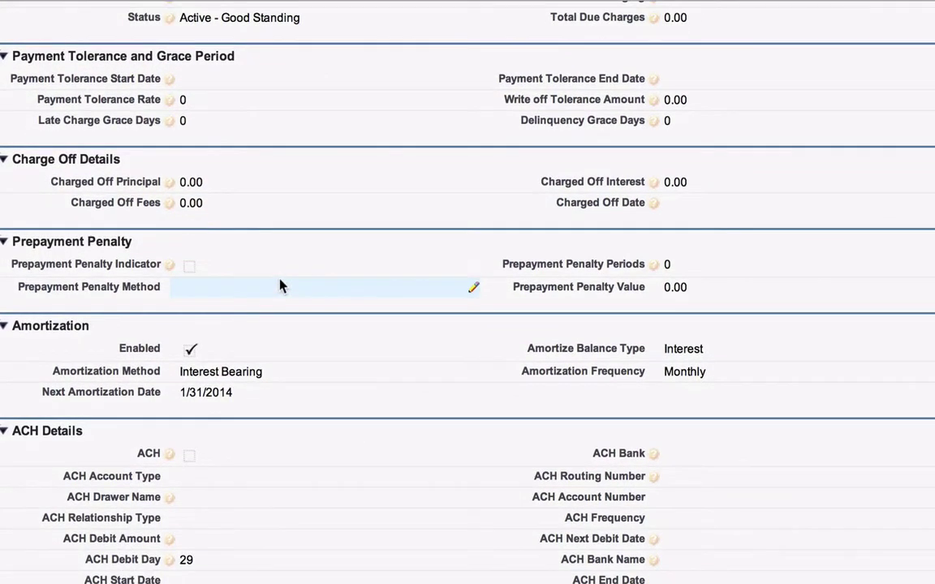
scroll(280, 286, "down", 1)
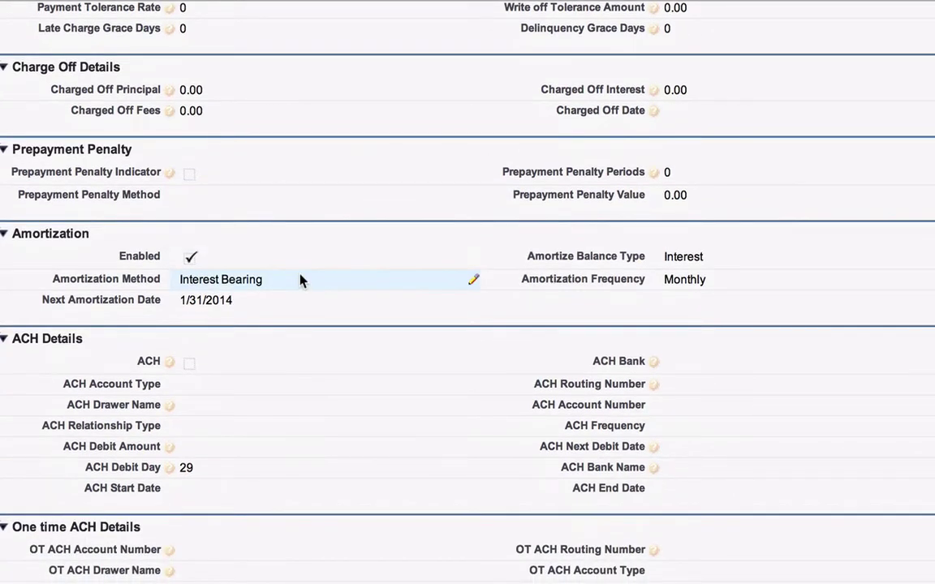
scroll(300, 280, "down", 2)
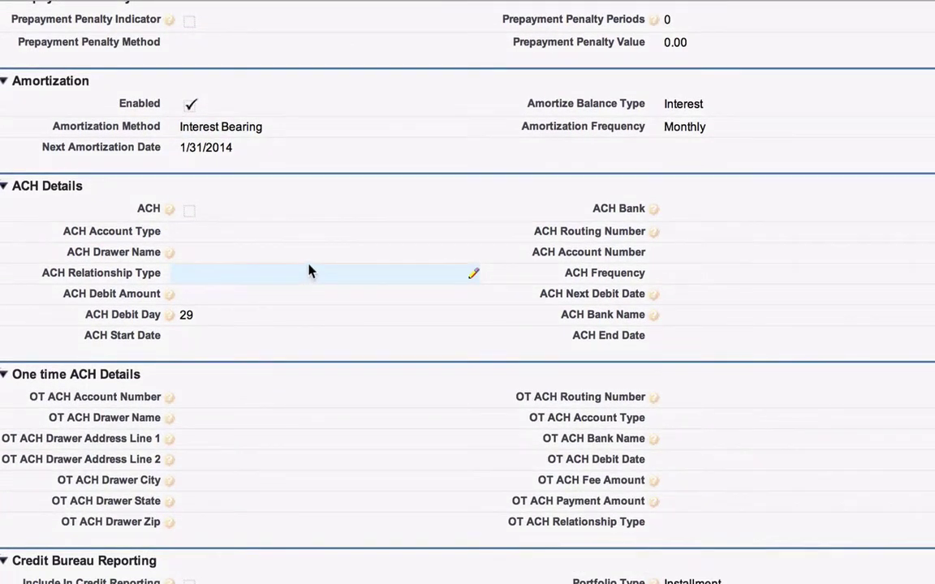
scroll(308, 271, "down", 2)
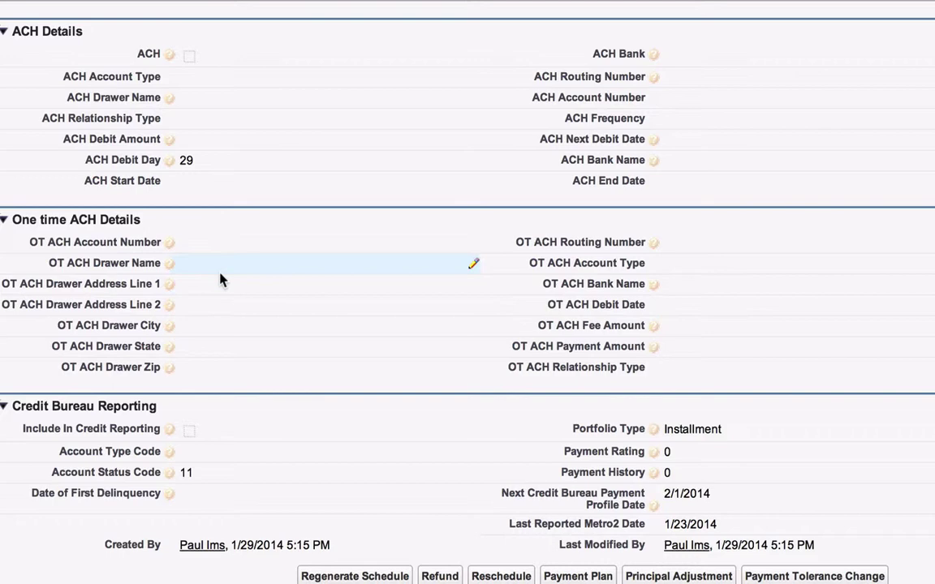
scroll(227, 279, "down", 2)
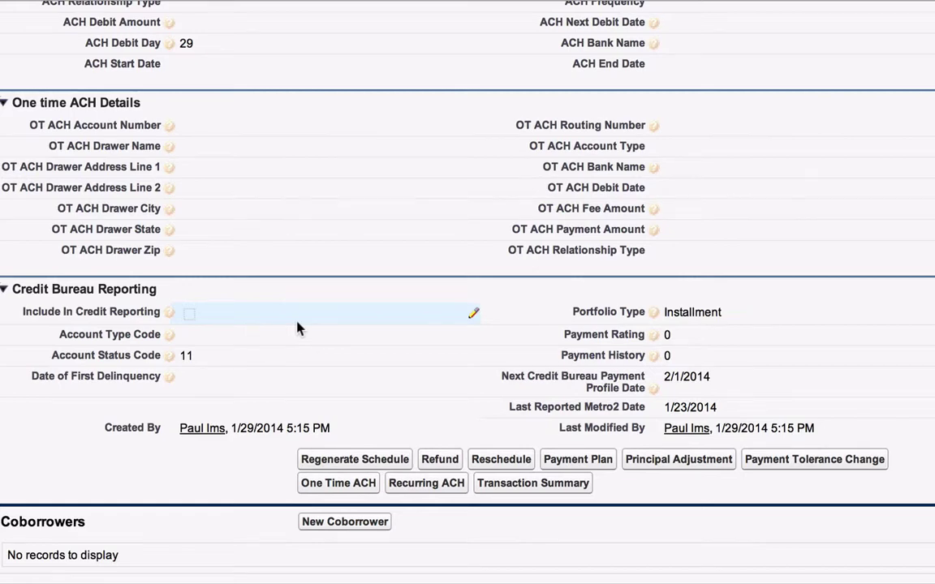
scroll(299, 328, "down", 3)
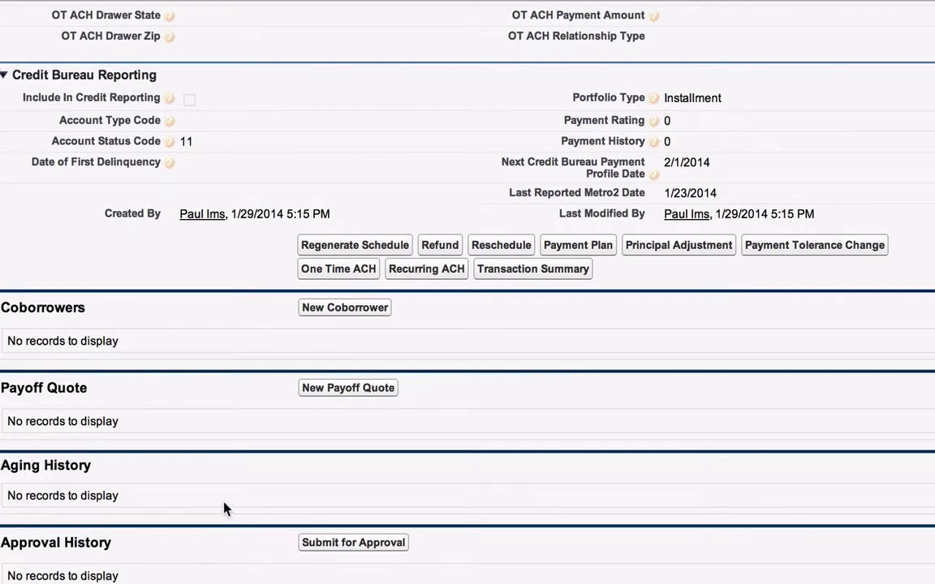
scroll(226, 508, "up", 15)
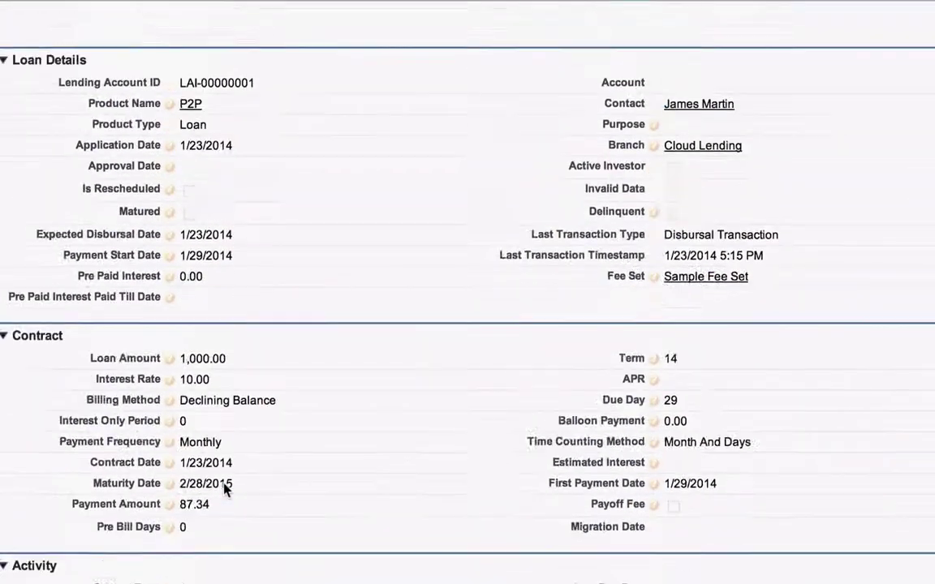
scroll(226, 487, "up", 5)
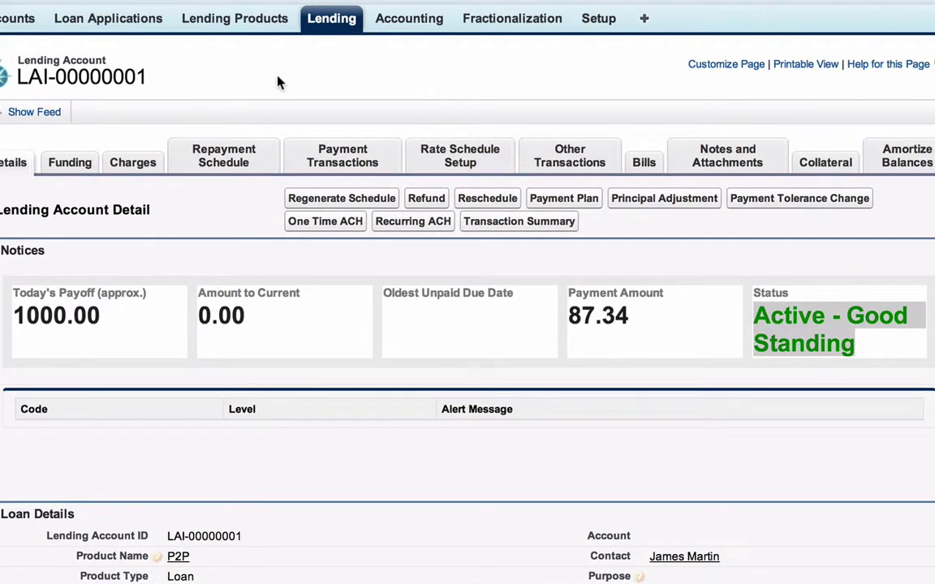
scroll(308, 246, "down", 2)
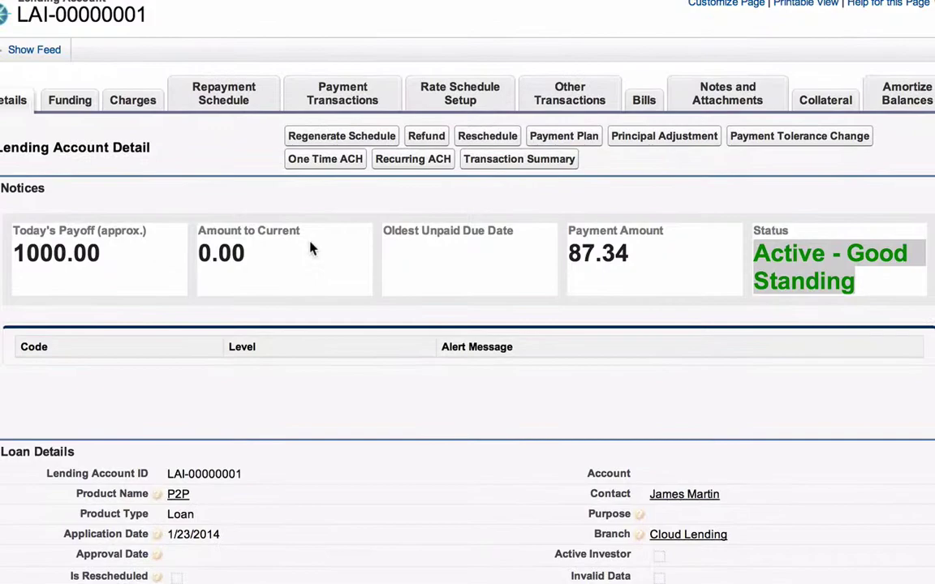